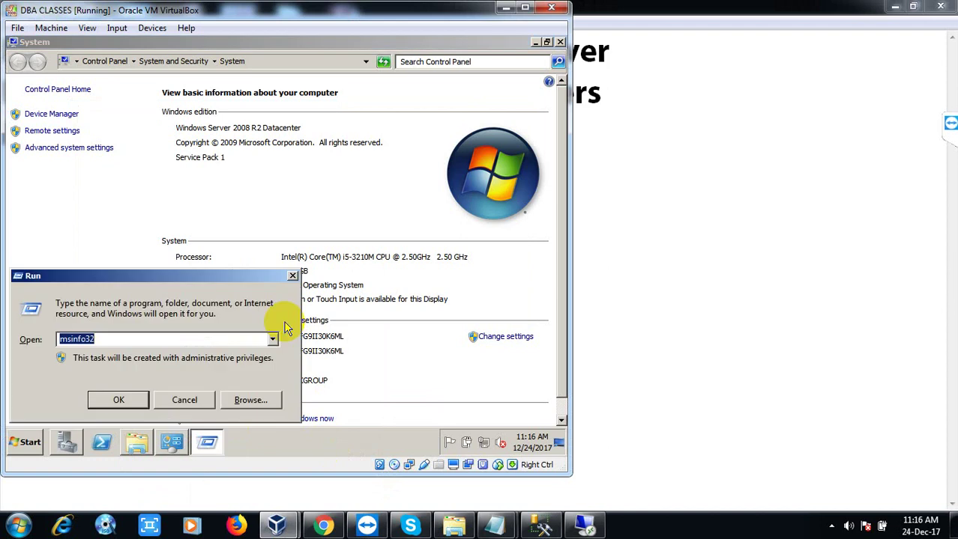
Step: Open a Command Prompt in the virtual machine and run ipconfig to list its IP configuration
{"action": "type", "text": "cmd"}
{"action": "key", "text": "Return"}
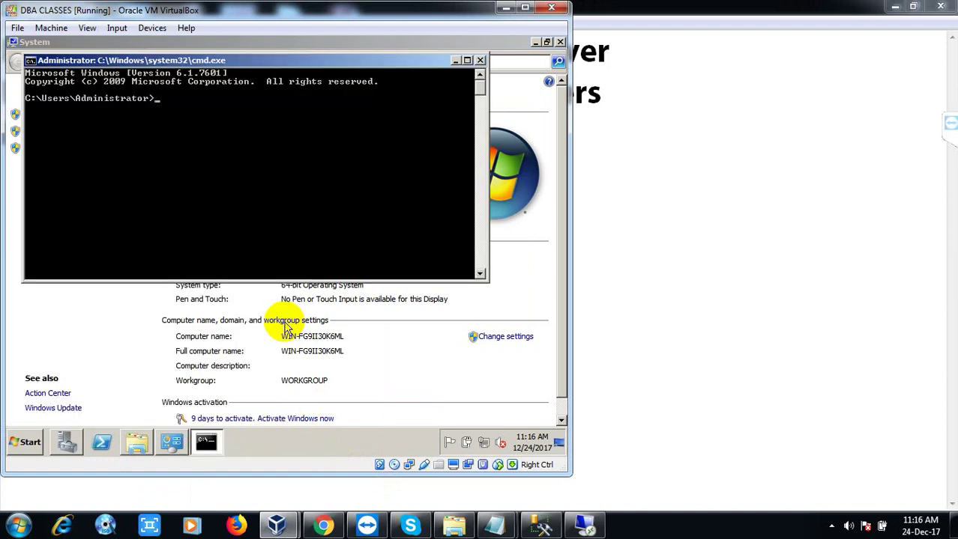
{"action": "left_click", "coordinate": [232, 147]}
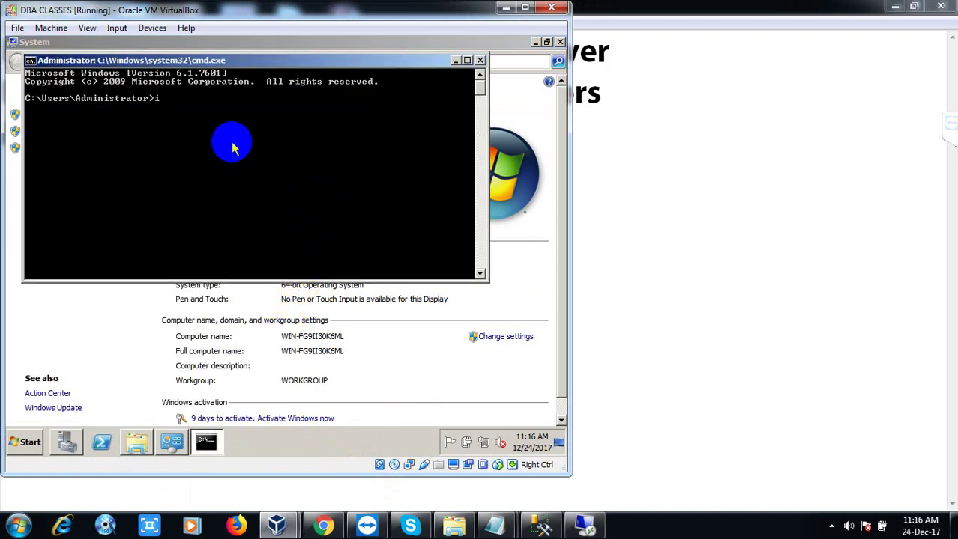
{"action": "type", "text": "ipconfig"}
{"action": "key", "text": "Return"}
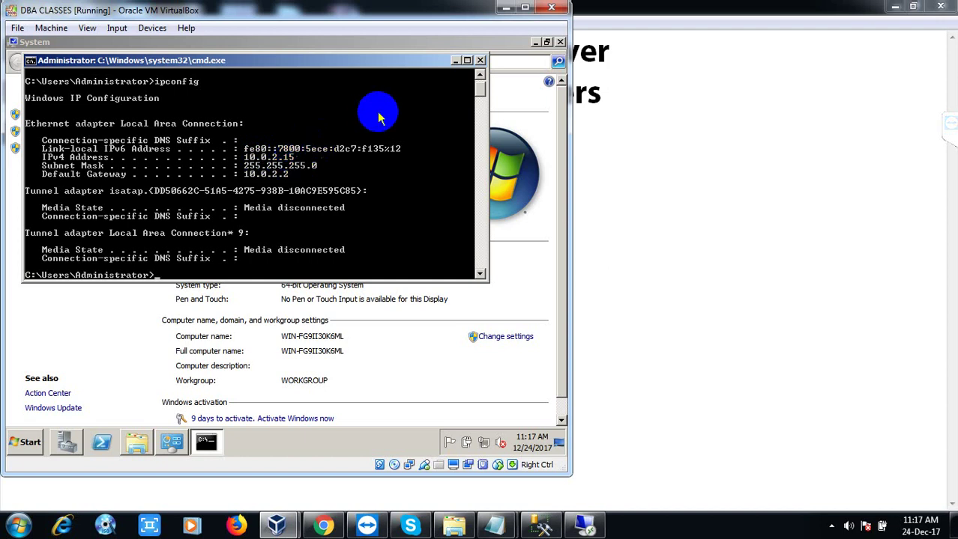
Step: Minimise the Command Prompt, rechecking its IPv4 address once, and minimise the DBA CLASSES virtual machine window
{"action": "left_click", "coordinate": [455, 63]}
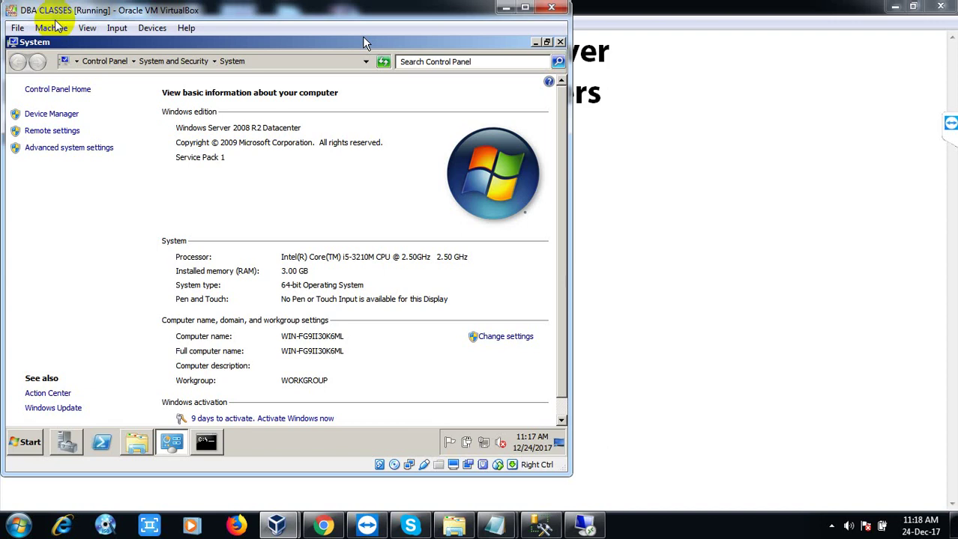
{"action": "left_click", "coordinate": [206, 443]}
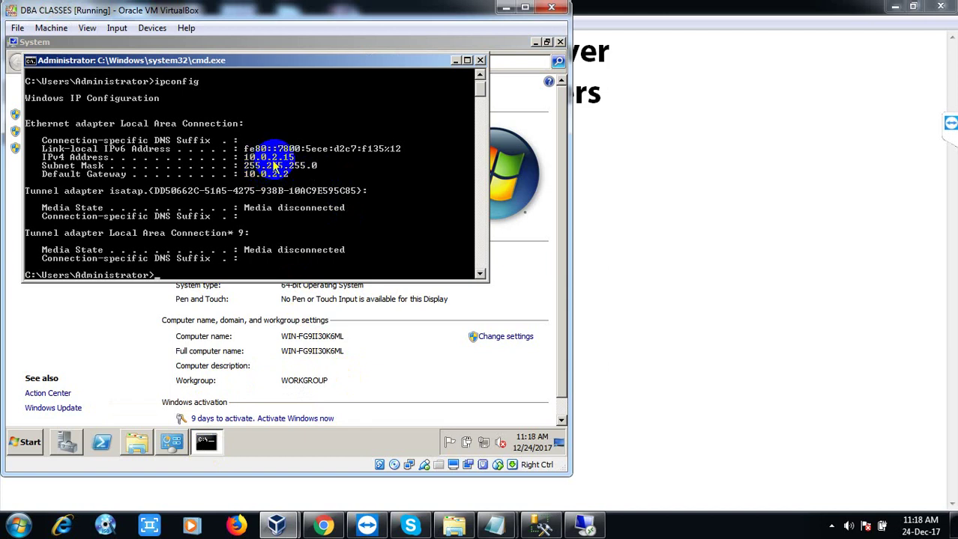
{"action": "left_click", "coordinate": [456, 61]}
{"action": "left_click", "coordinate": [507, 7]}
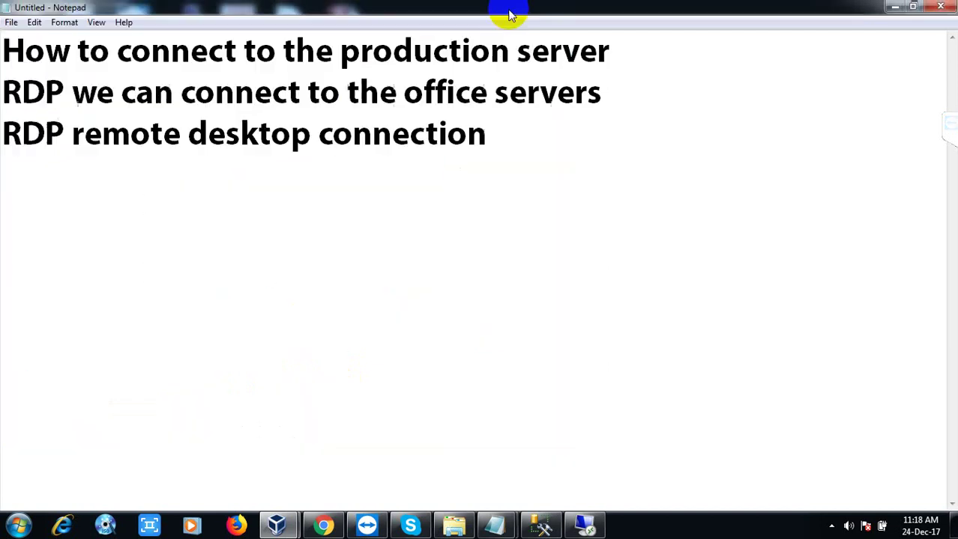
Step: Try to connect from the host to 10.0.2.15 with Remote Desktop Connection, checking the address in the virtual machine, and minimise the connection window
{"action": "left_click", "coordinate": [585, 524]}
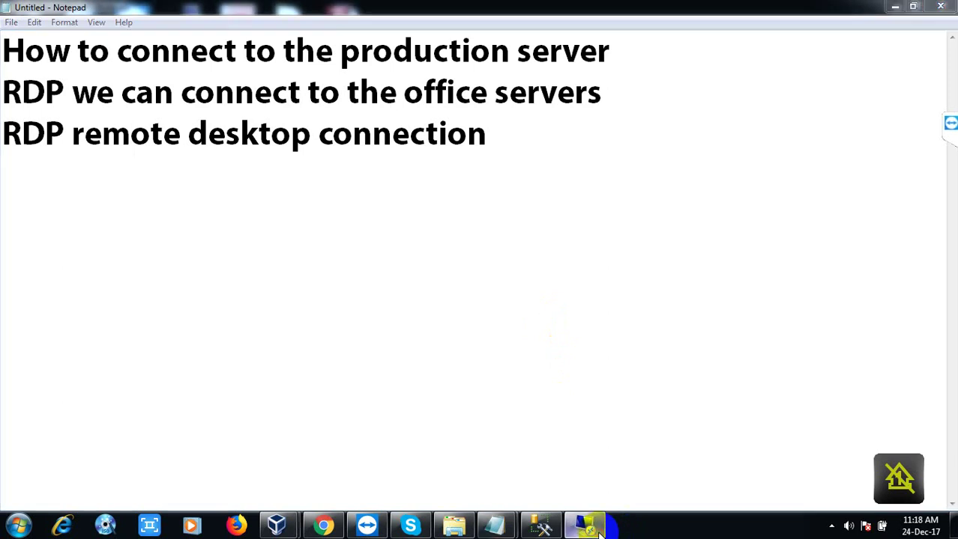
{"action": "type", "text": "10.0."}
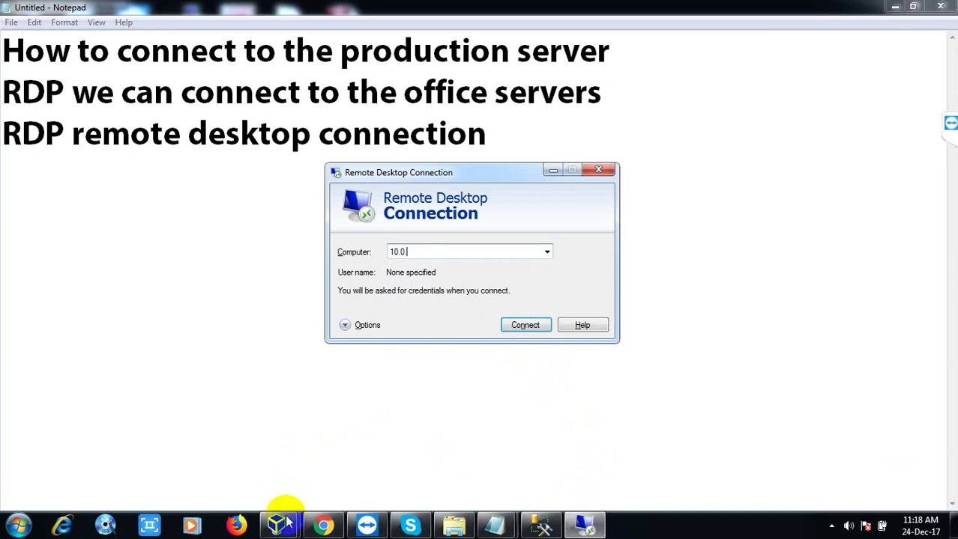
{"action": "mouse_move", "coordinate": [287, 523]}
{"action": "left_click", "coordinate": [322, 471]}
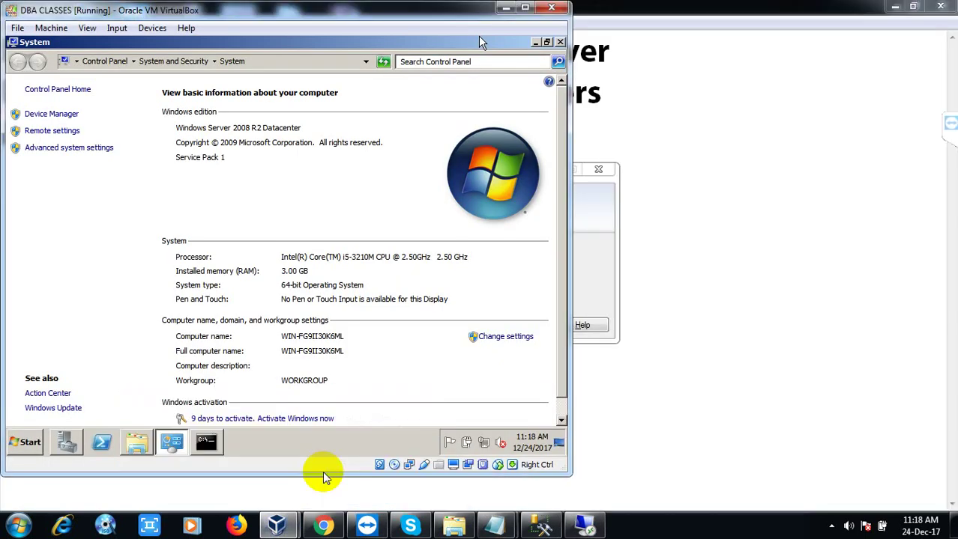
{"action": "left_click", "coordinate": [207, 443]}
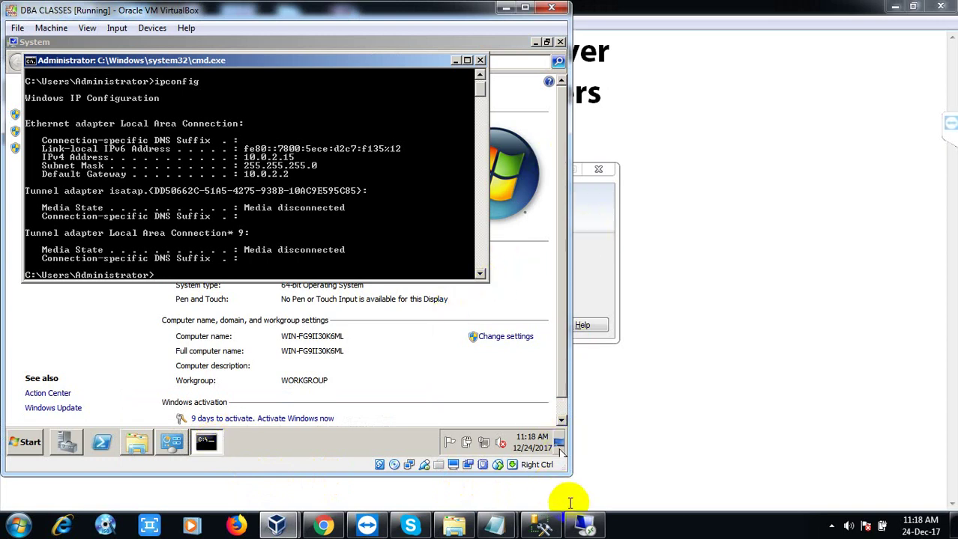
{"action": "left_click", "coordinate": [583, 526]}
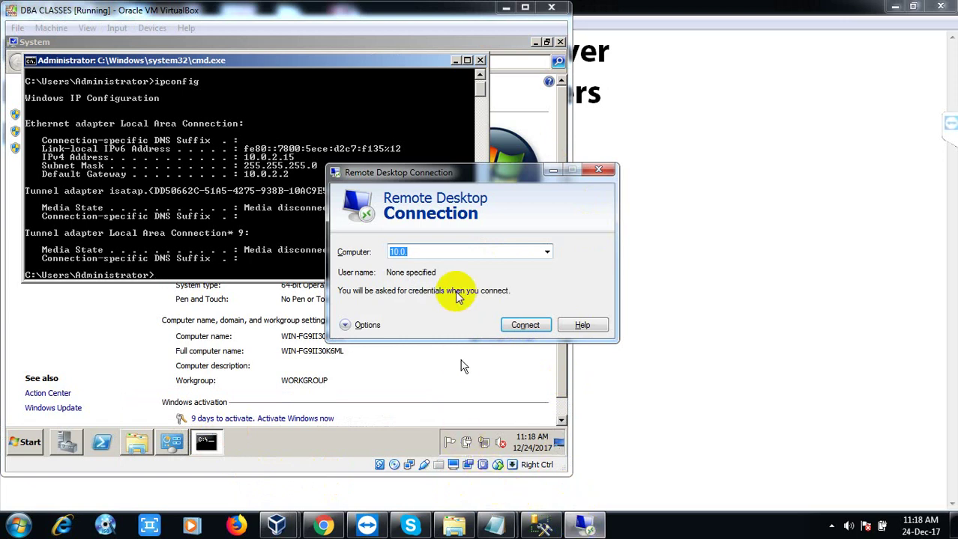
{"action": "left_click", "coordinate": [436, 251]}
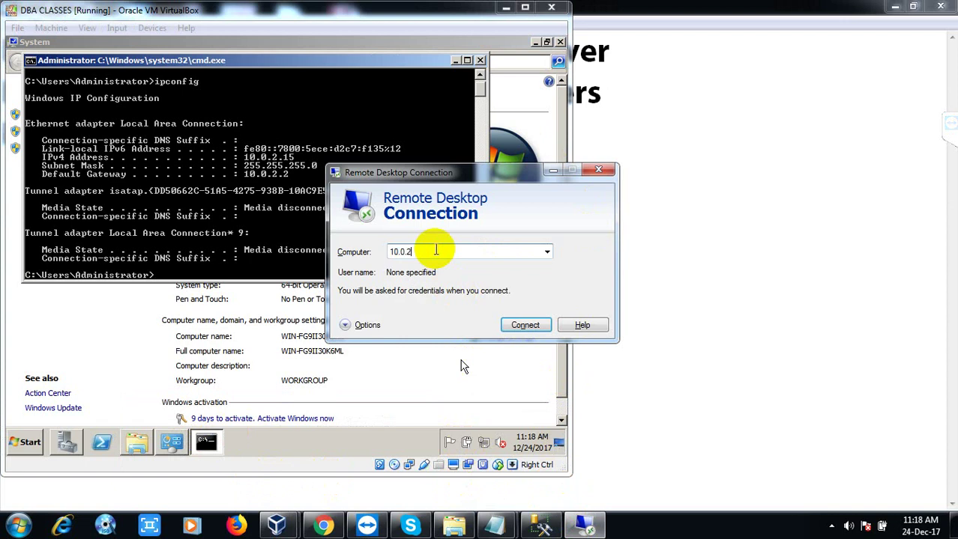
{"action": "key", "text": "Return"}
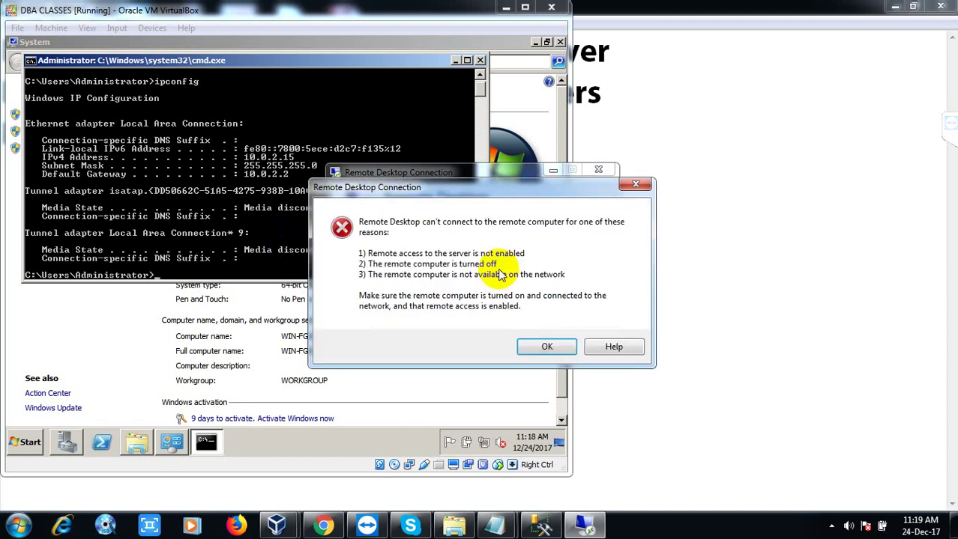
{"action": "left_click", "coordinate": [550, 349]}
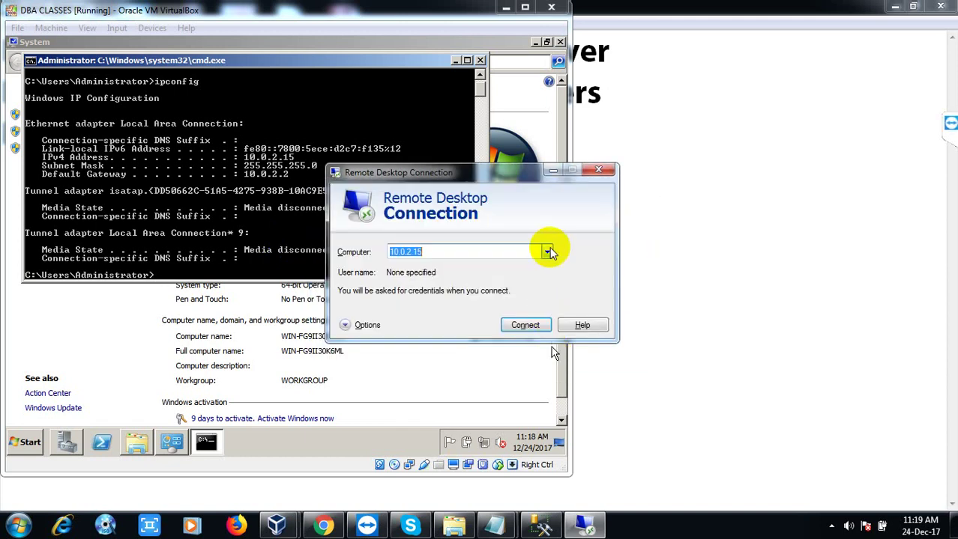
{"action": "left_click", "coordinate": [553, 171]}
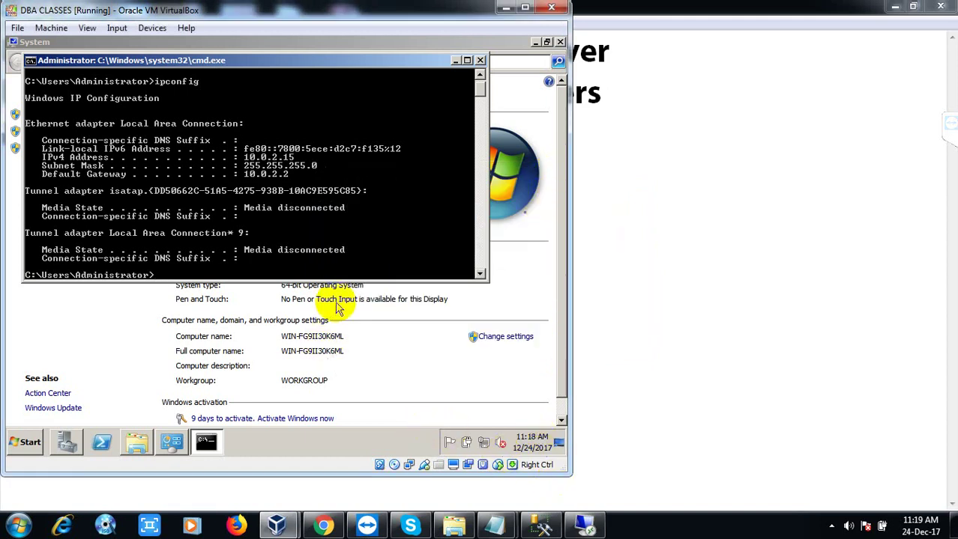
Step: Recheck the ipconfig output in the virtual machine and minimise its Command Prompt and System windows
{"action": "mouse_move", "coordinate": [391, 120]}
{"action": "left_mouse_down"}
{"action": "mouse_move", "coordinate": [413, 81]}
{"action": "mouse_move", "coordinate": [235, 188]}
{"action": "mouse_move", "coordinate": [277, 173]}
{"action": "left_mouse_up"}
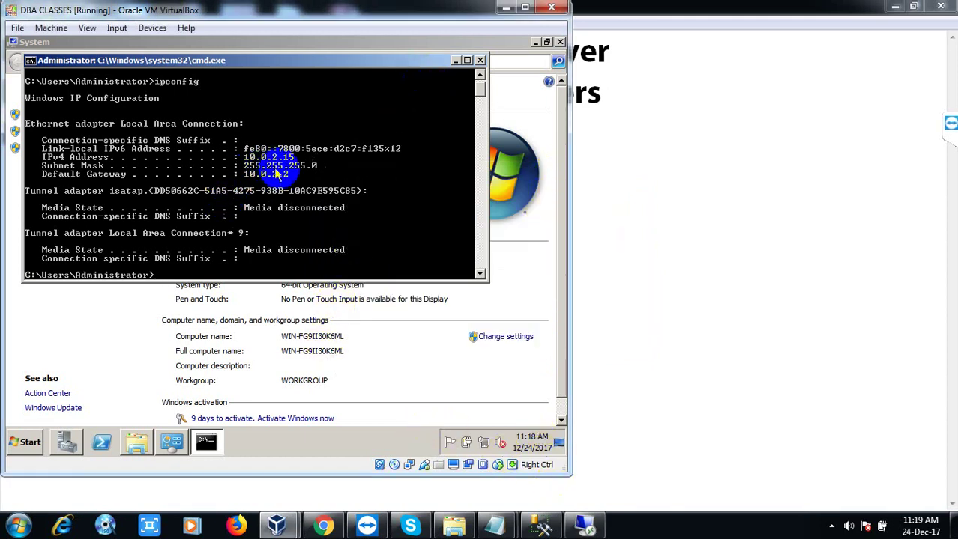
{"action": "right_click", "coordinate": [278, 174]}
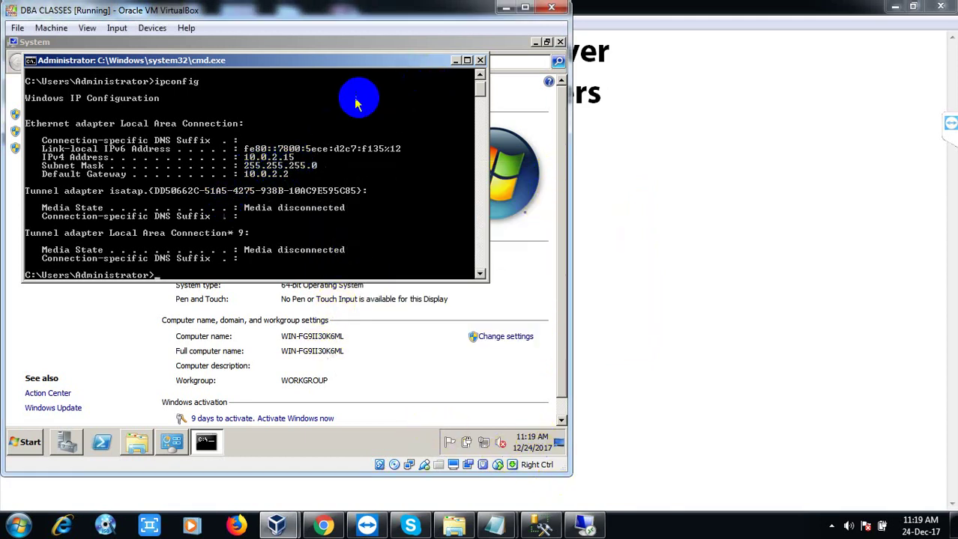
{"action": "left_click", "coordinate": [454, 61]}
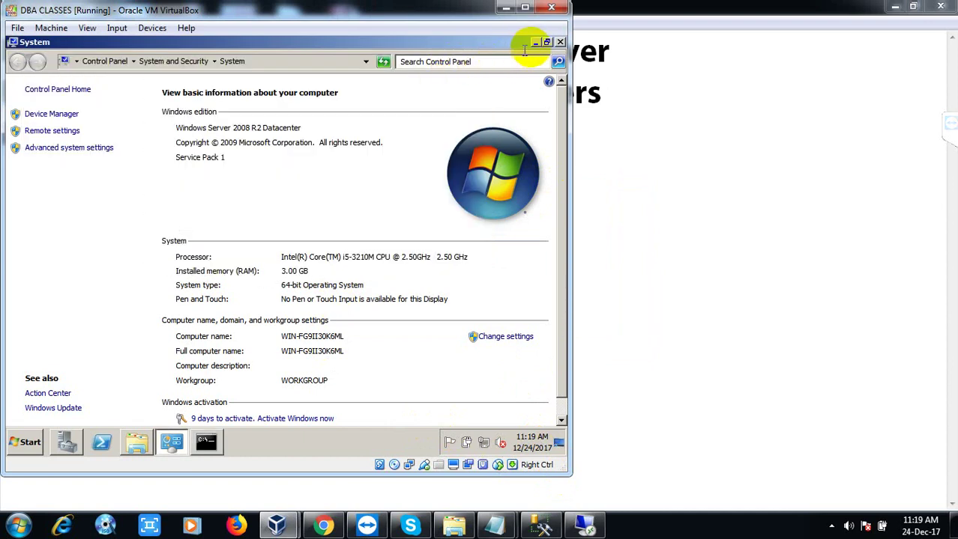
{"action": "left_click", "coordinate": [535, 43]}
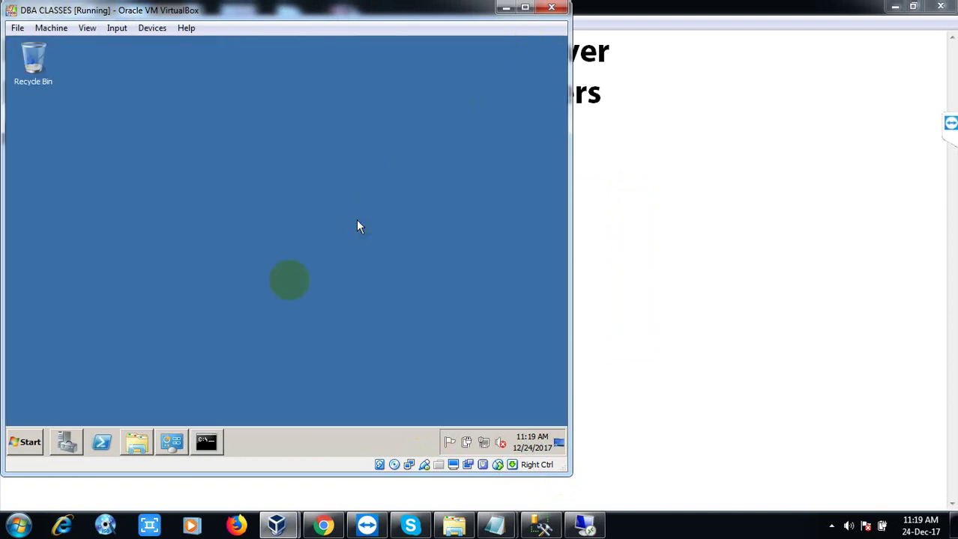
{"action": "left_click", "coordinate": [207, 442]}
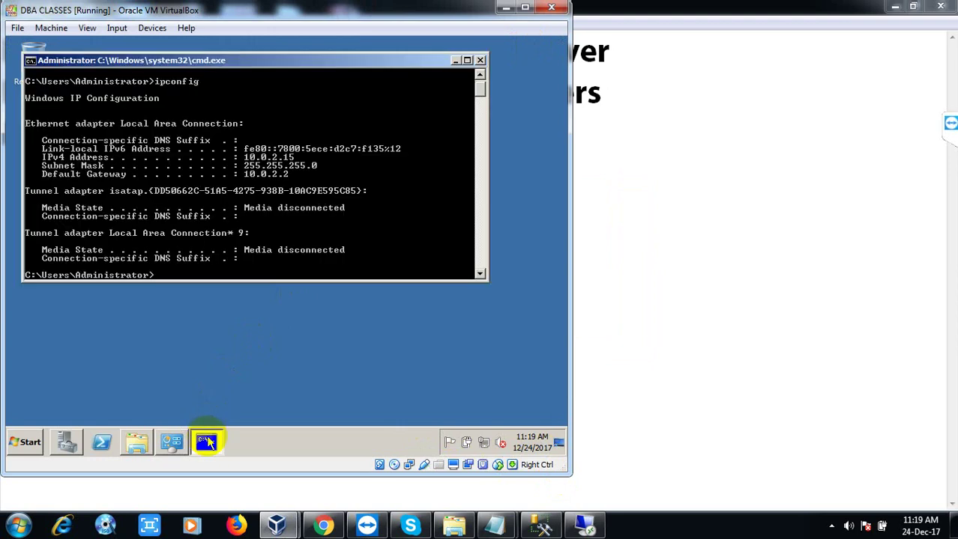
{"action": "left_click", "coordinate": [455, 60]}
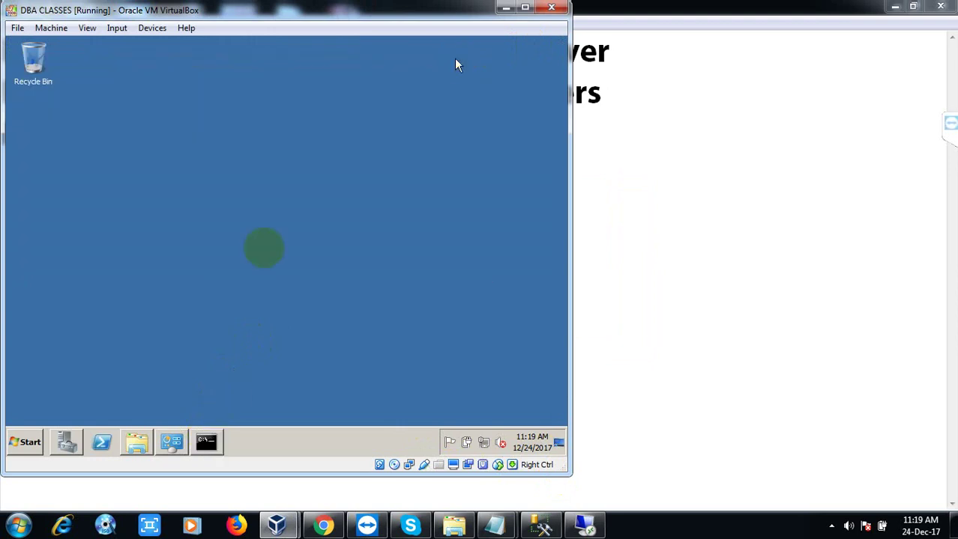
Step: In the virtual machine's remote settings, allow connections from computers running any version of Remote Desktop, accept the firewall exception and apply
{"action": "left_click", "coordinate": [171, 442]}
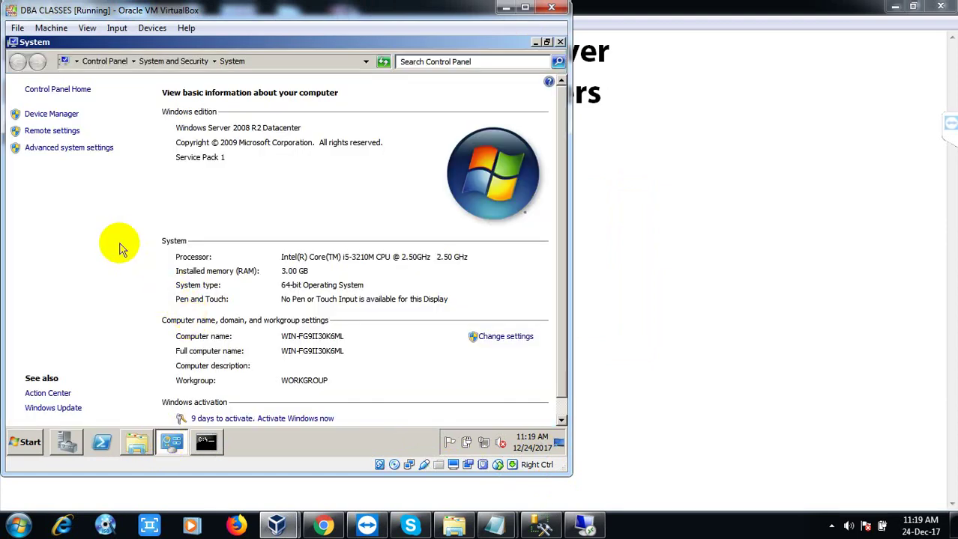
{"action": "left_click", "coordinate": [53, 131]}
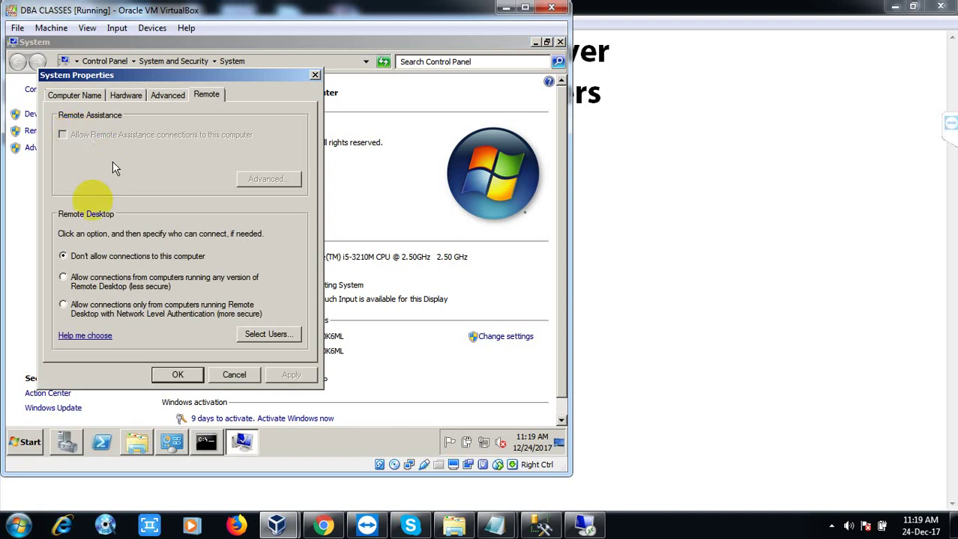
{"action": "left_click", "coordinate": [63, 278]}
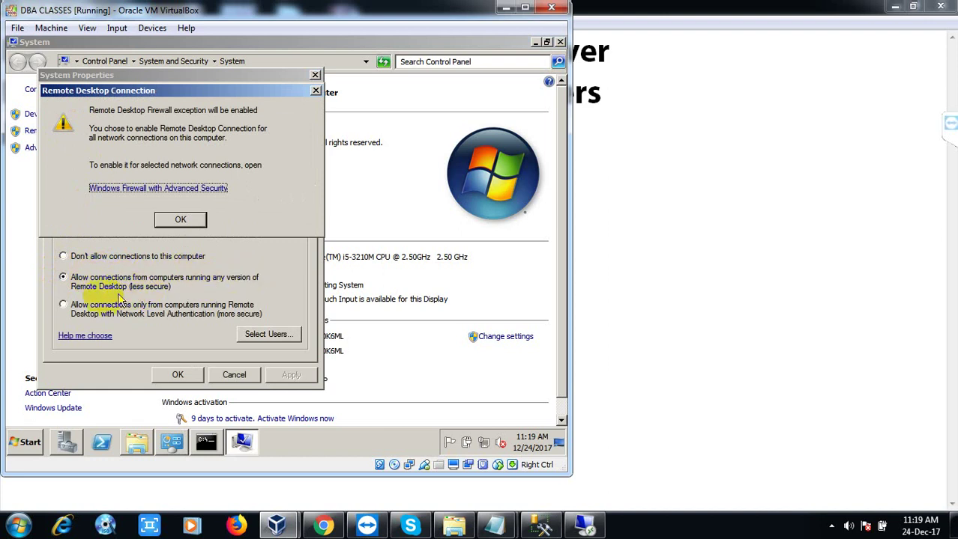
{"action": "left_click", "coordinate": [178, 222]}
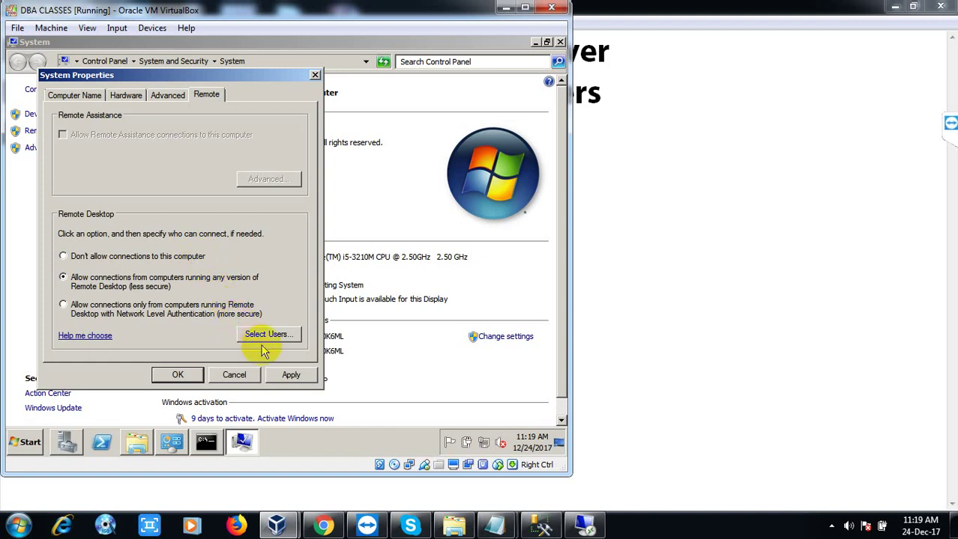
{"action": "left_click", "coordinate": [283, 374]}
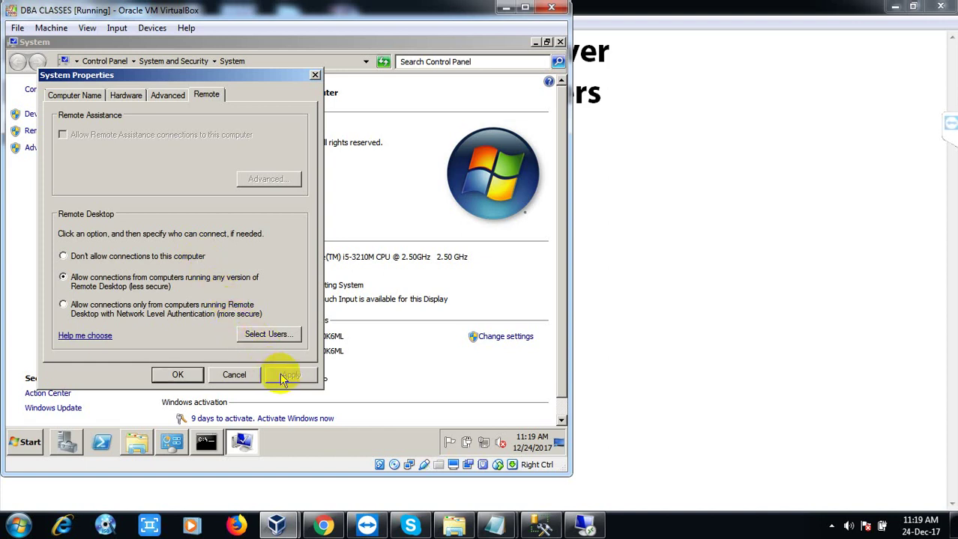
{"action": "left_click", "coordinate": [180, 375]}
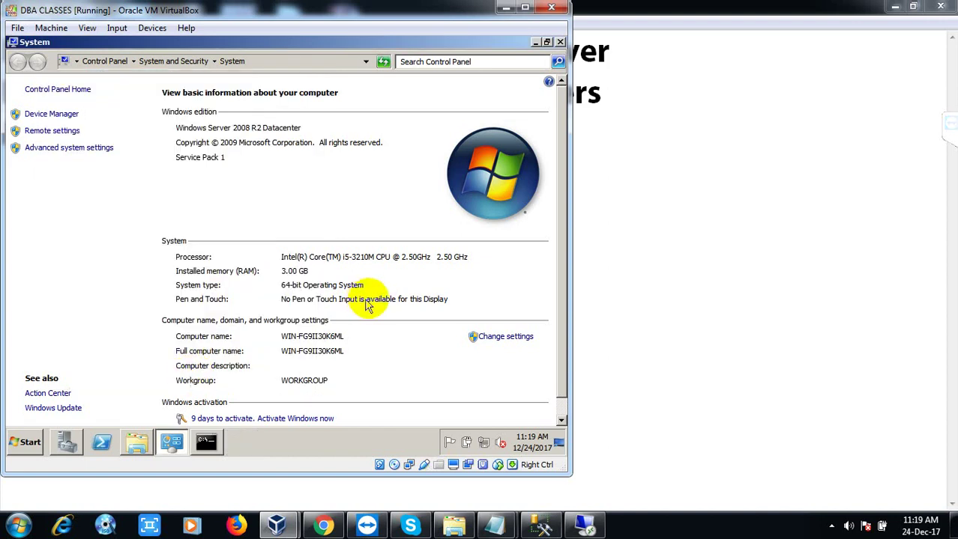
Step: Clear and refresh the virtual machine's desktop and minimise the DBA CLASSES window
{"action": "left_click", "coordinate": [534, 42]}
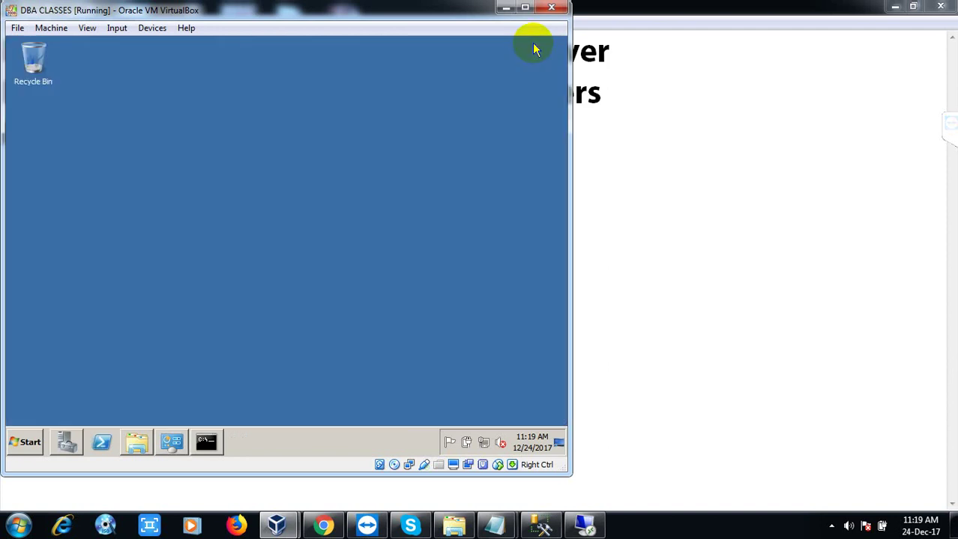
{"action": "right_click", "coordinate": [336, 171]}
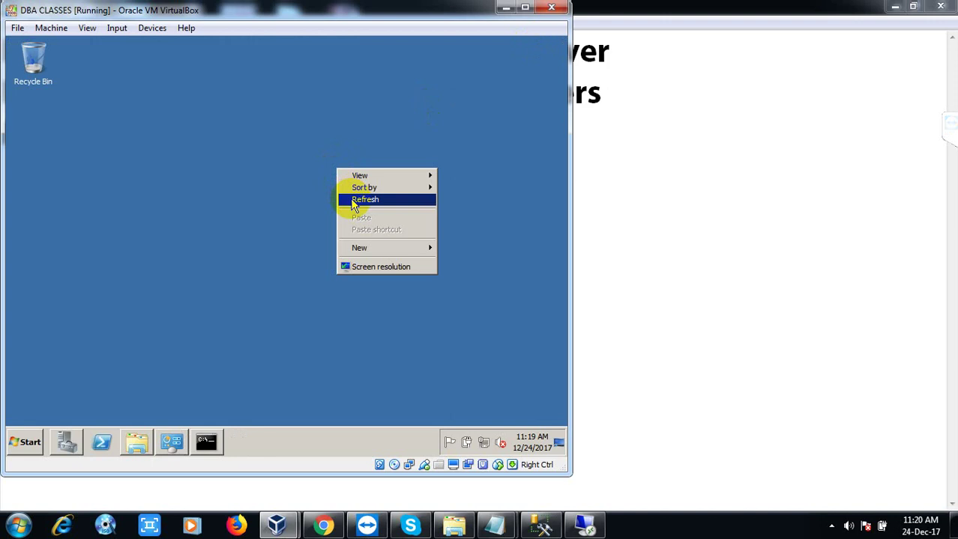
{"action": "left_click", "coordinate": [353, 201]}
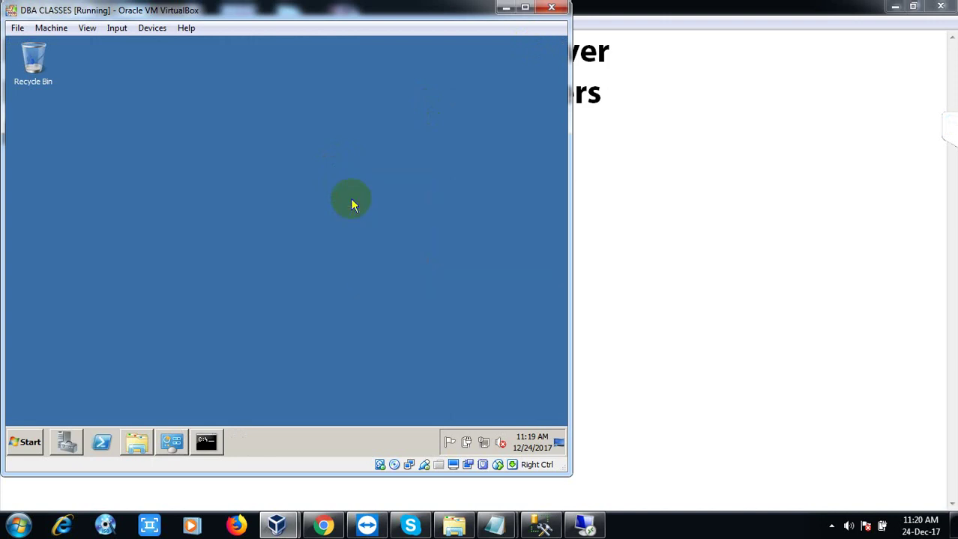
{"action": "left_click", "coordinate": [505, 7]}
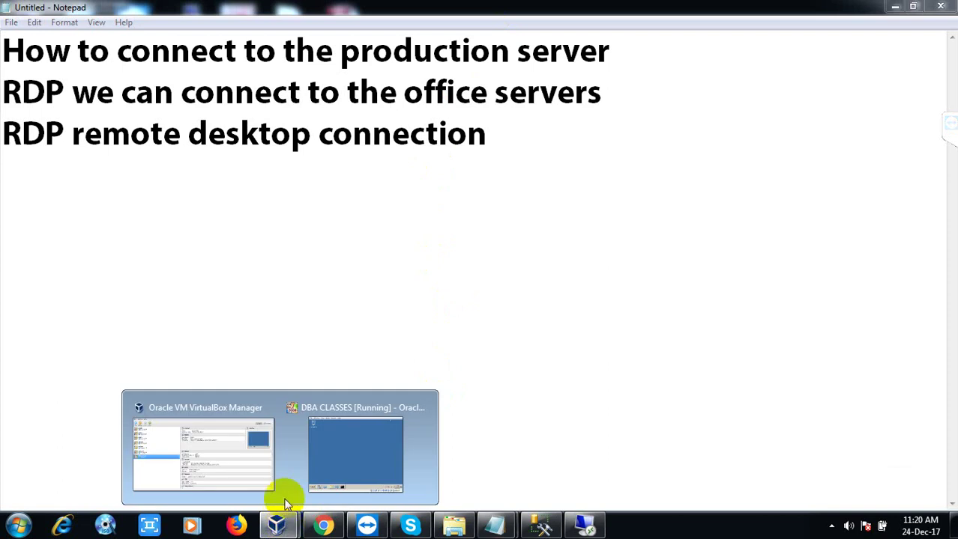
Step: In VirtualBox Manager, open the DBA CLASSES machine's network settings and attach Adapter 1 to Bridged Adapter
{"action": "left_click", "coordinate": [269, 495]}
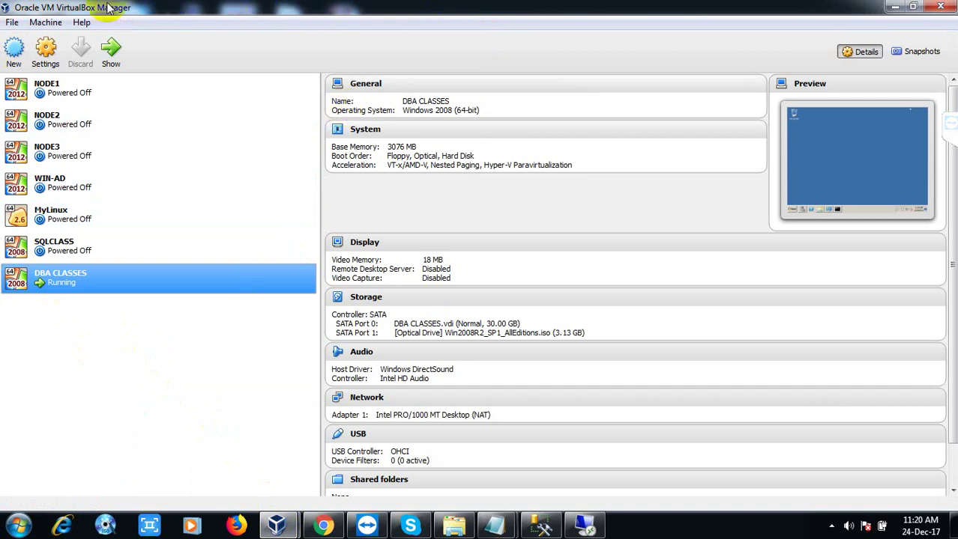
{"action": "right_click", "coordinate": [80, 285]}
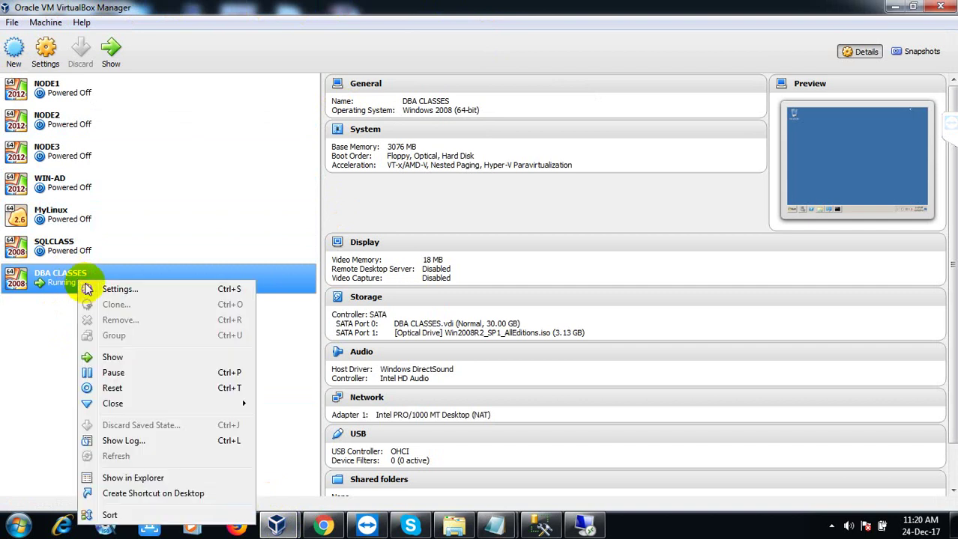
{"action": "left_click", "coordinate": [94, 294]}
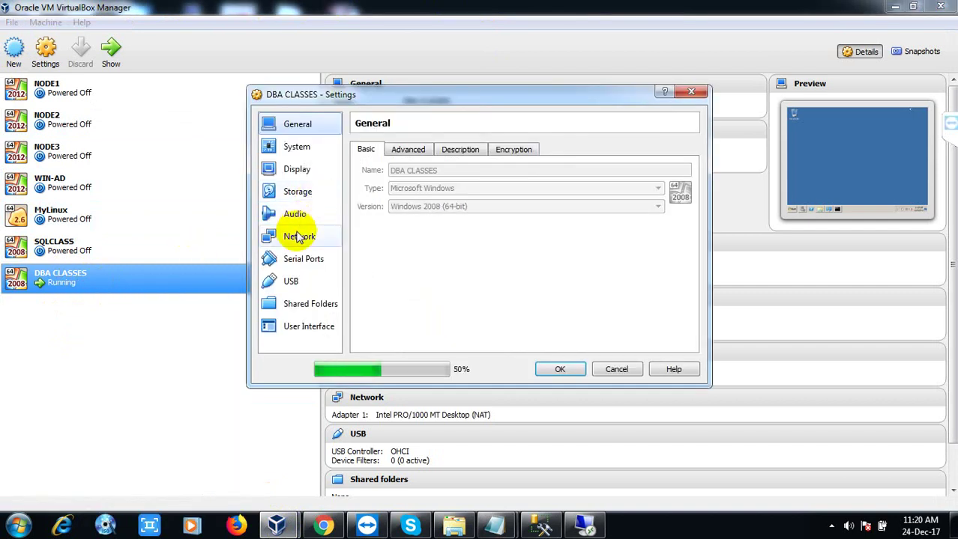
{"action": "left_click", "coordinate": [296, 238]}
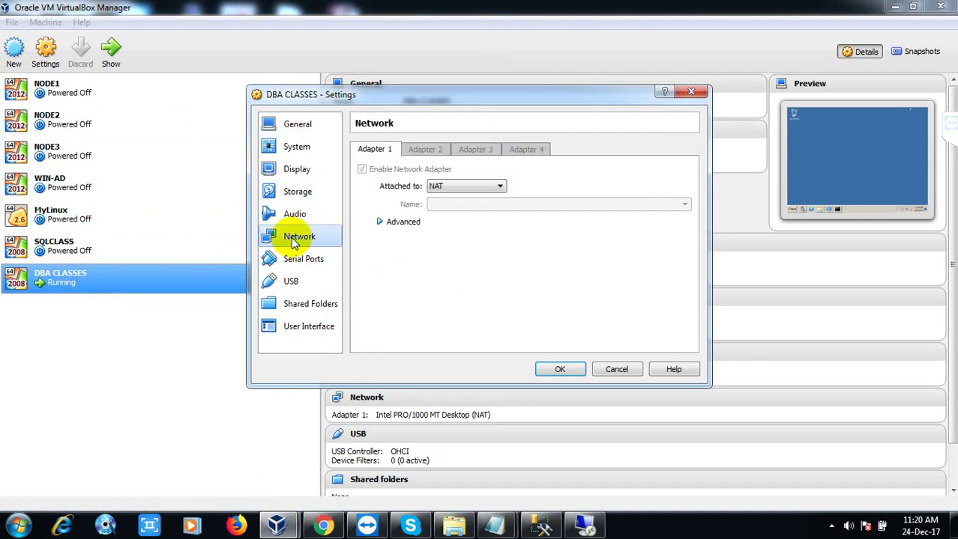
{"action": "left_click", "coordinate": [451, 186]}
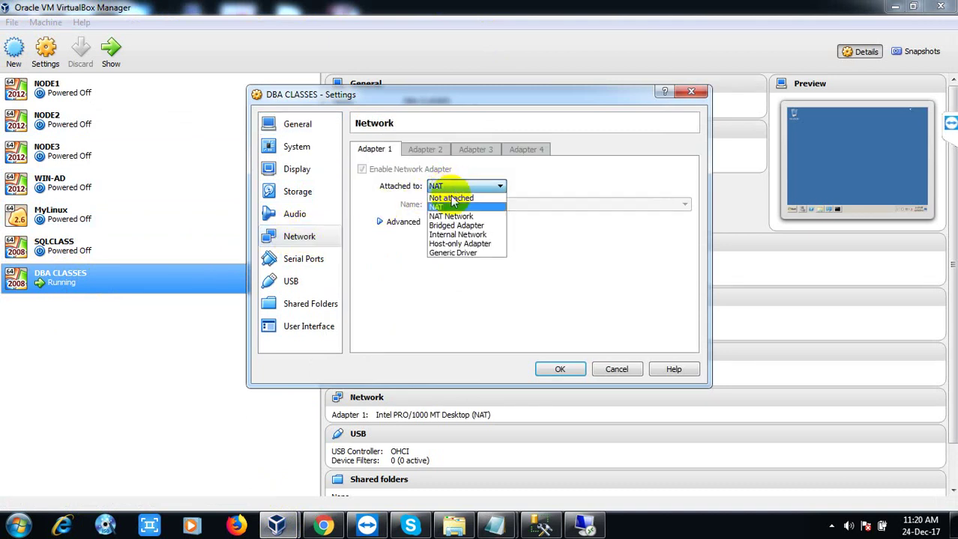
{"action": "left_click", "coordinate": [454, 226]}
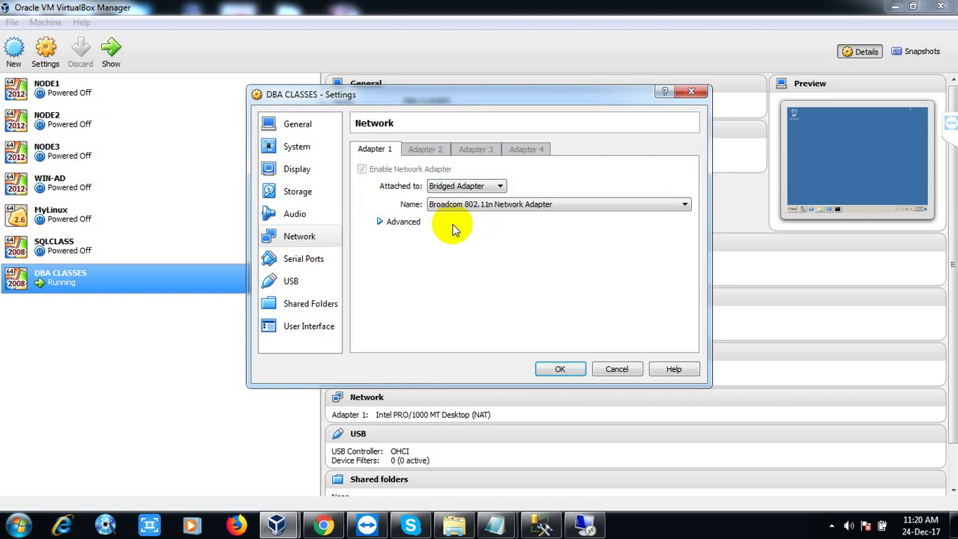
Step: Check that the adapter's advanced promiscuous mode is set to Allow All and save the machine's settings
{"action": "left_click", "coordinate": [381, 223]}
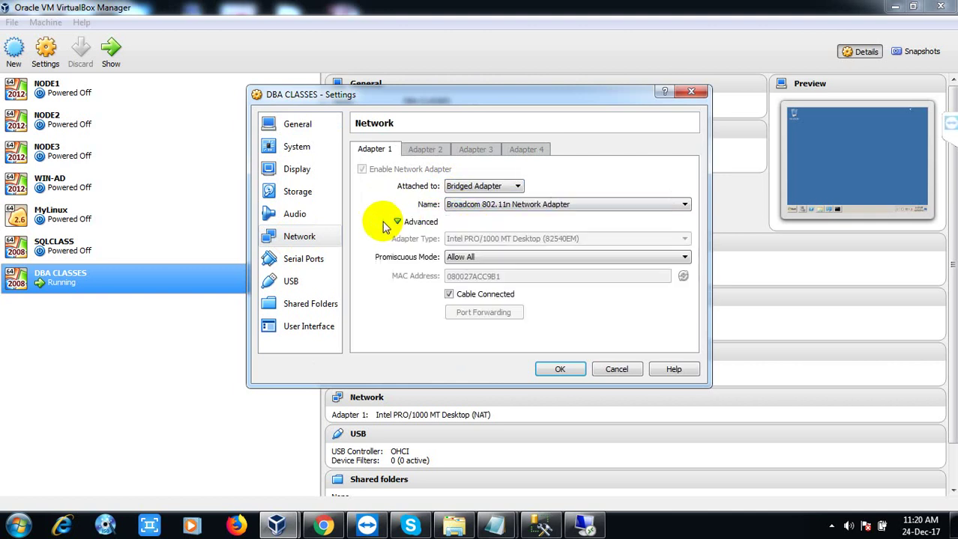
{"action": "left_click", "coordinate": [474, 258]}
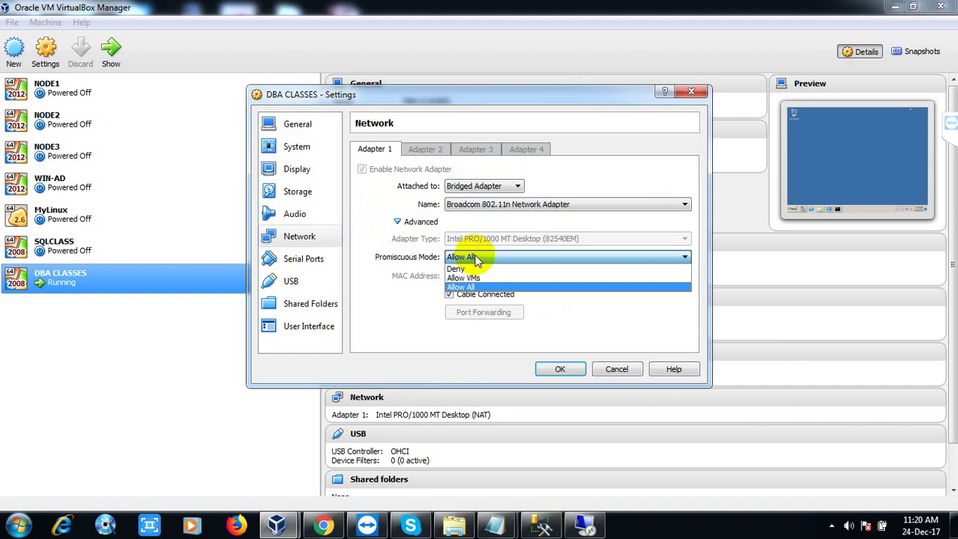
{"action": "left_click", "coordinate": [475, 257]}
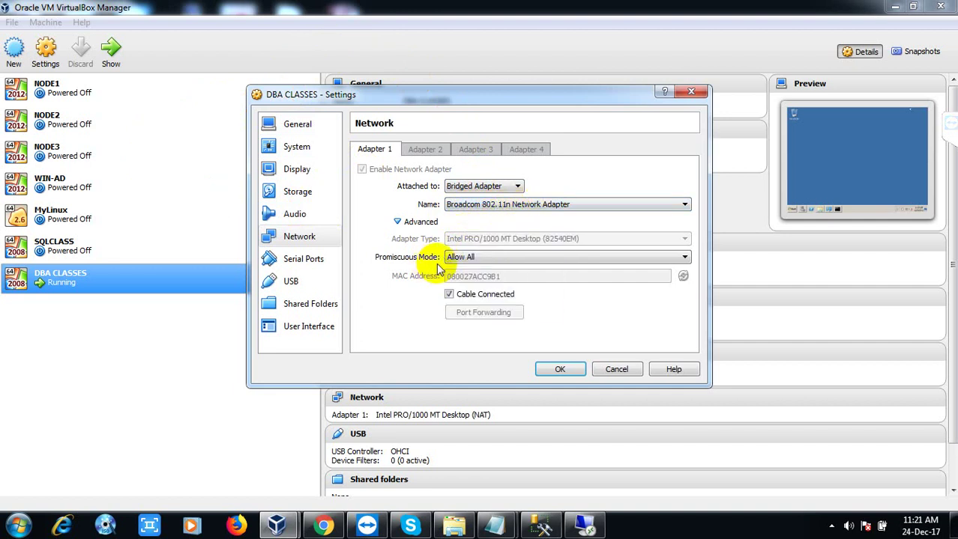
{"action": "left_click", "coordinate": [398, 223]}
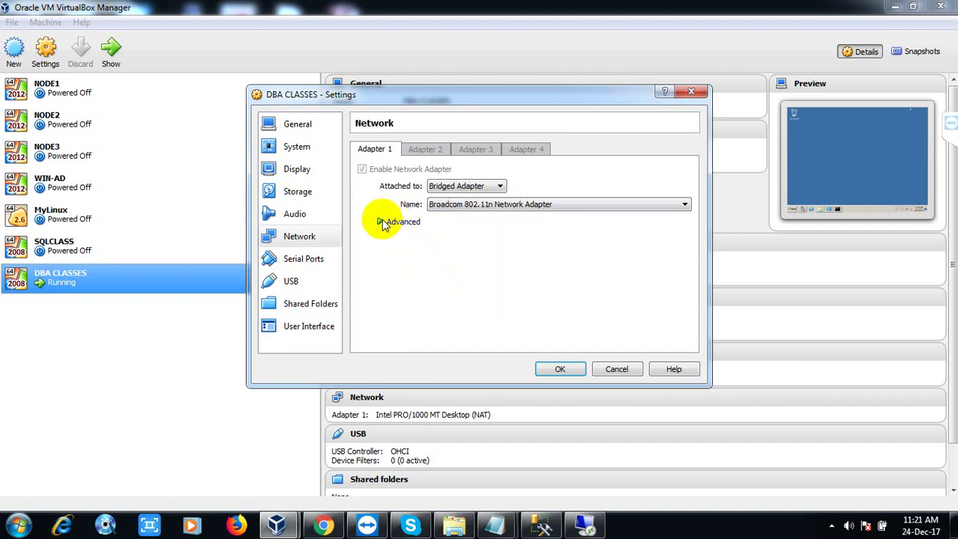
{"action": "left_click", "coordinate": [381, 219]}
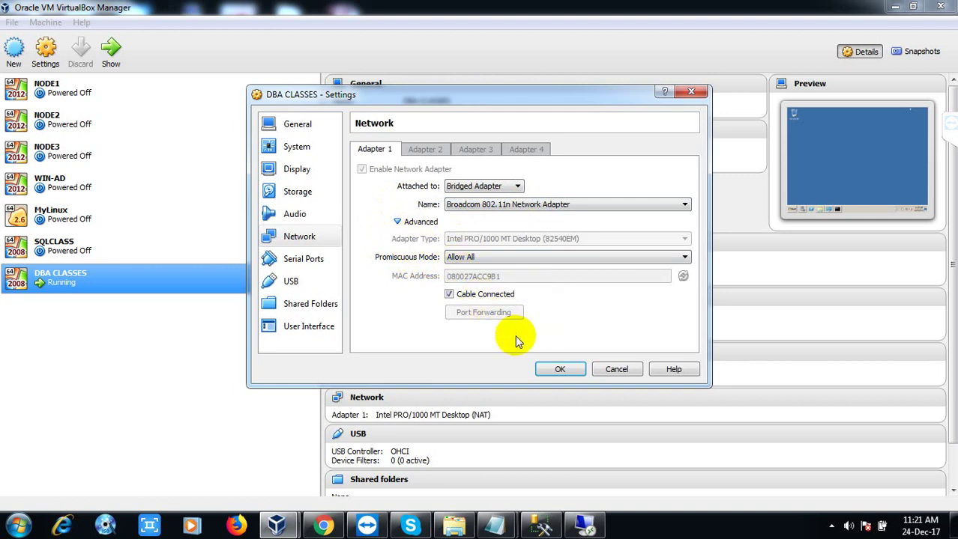
{"action": "left_click", "coordinate": [555, 369]}
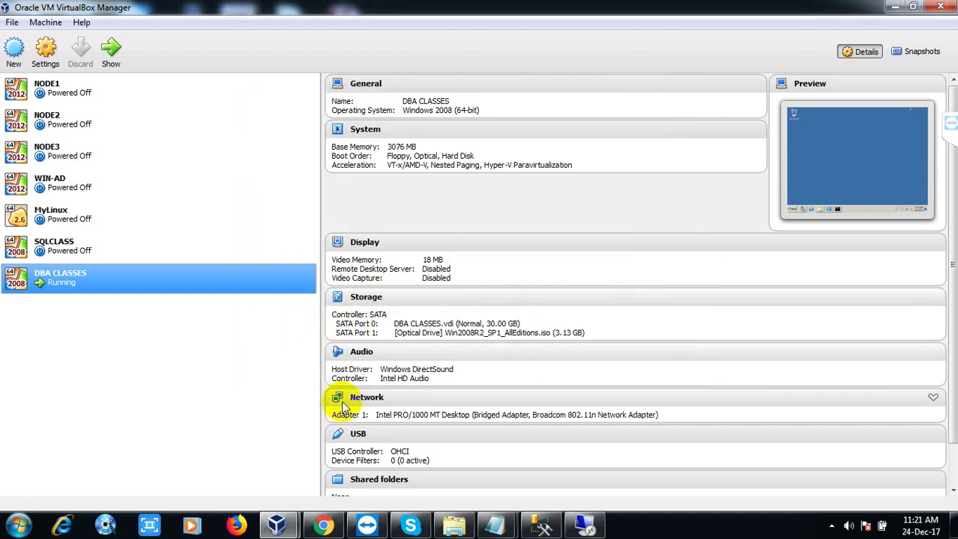
Step: Rerun ipconfig in the DBA CLASSES virtual machine to read its IPv4 address, and minimise the Command Prompt and machine window
{"action": "left_click", "coordinate": [584, 525]}
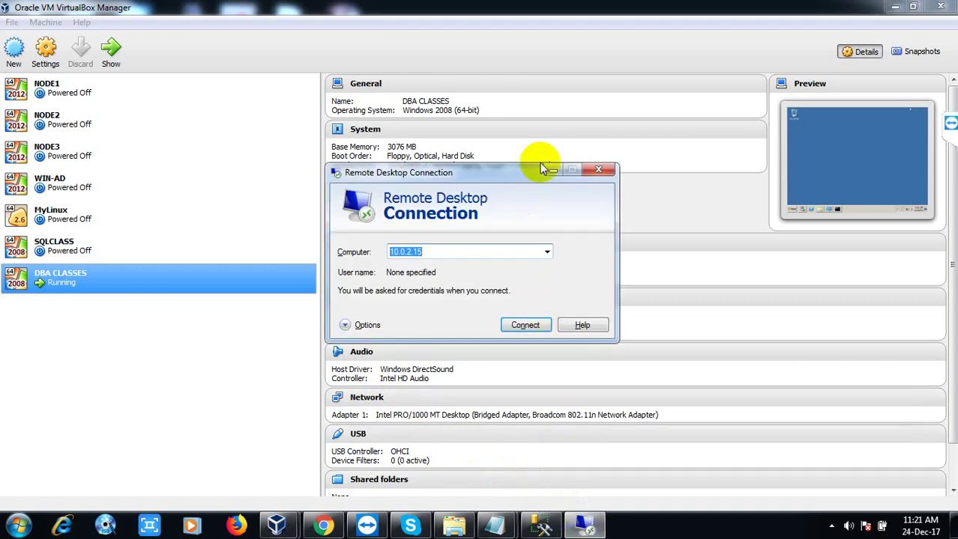
{"action": "left_click", "coordinate": [547, 171]}
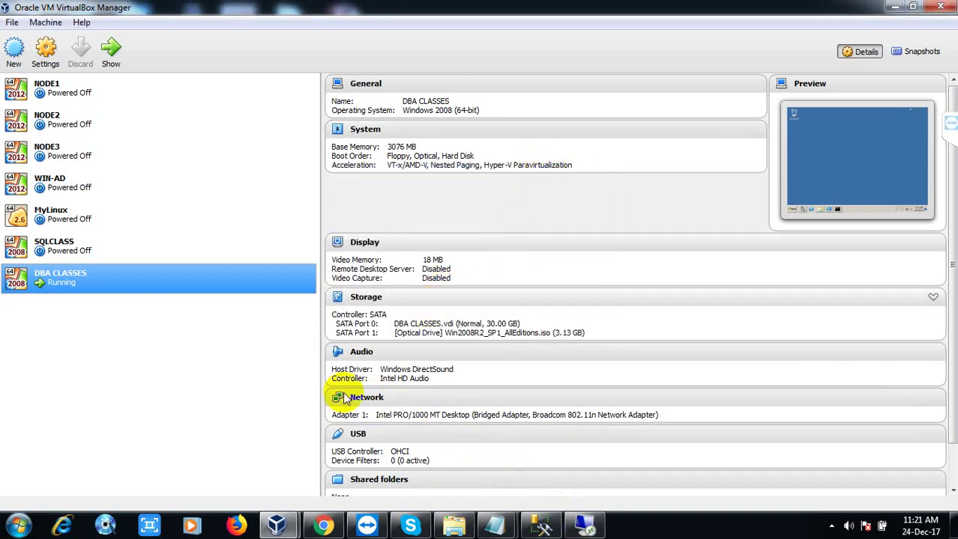
{"action": "mouse_move", "coordinate": [276, 524]}
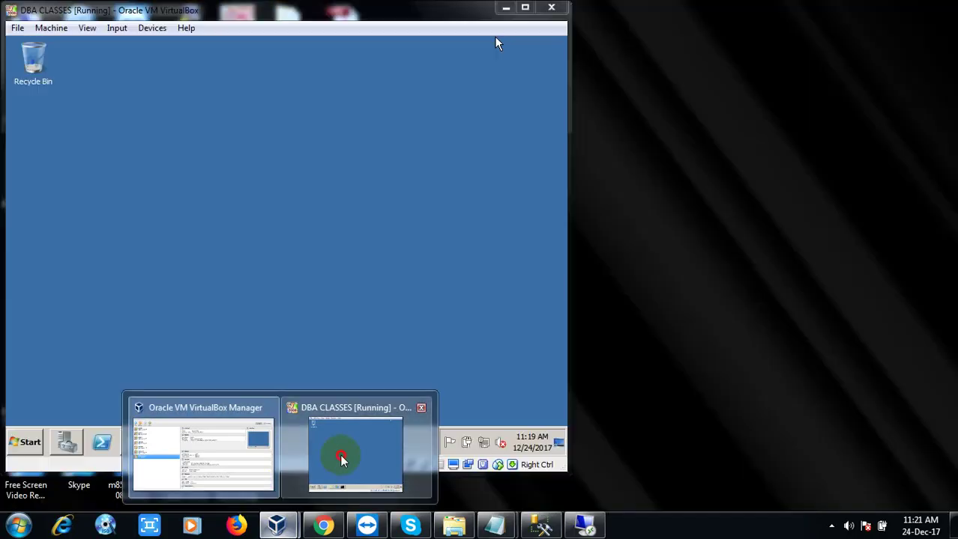
{"action": "left_click", "coordinate": [341, 457]}
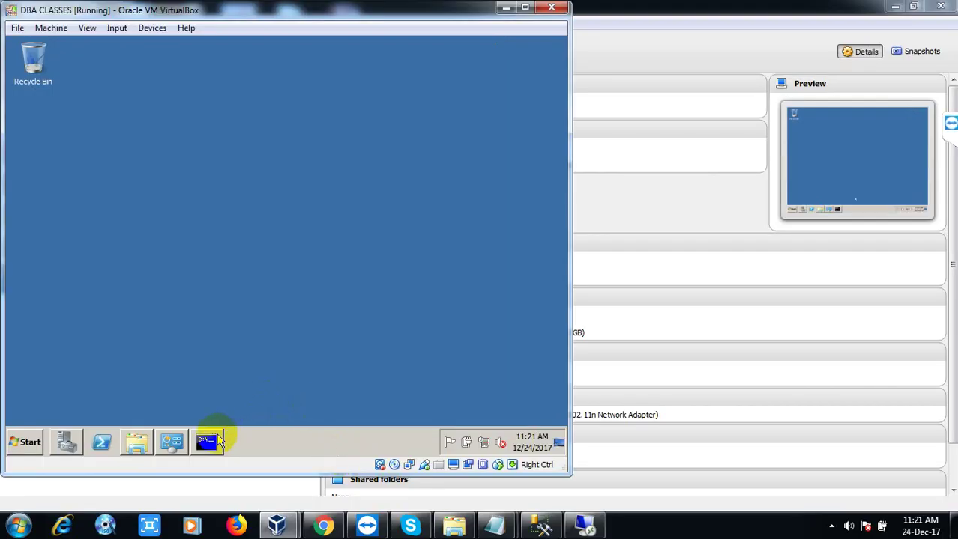
{"action": "left_click", "coordinate": [220, 441]}
{"action": "key", "text": "Up"}
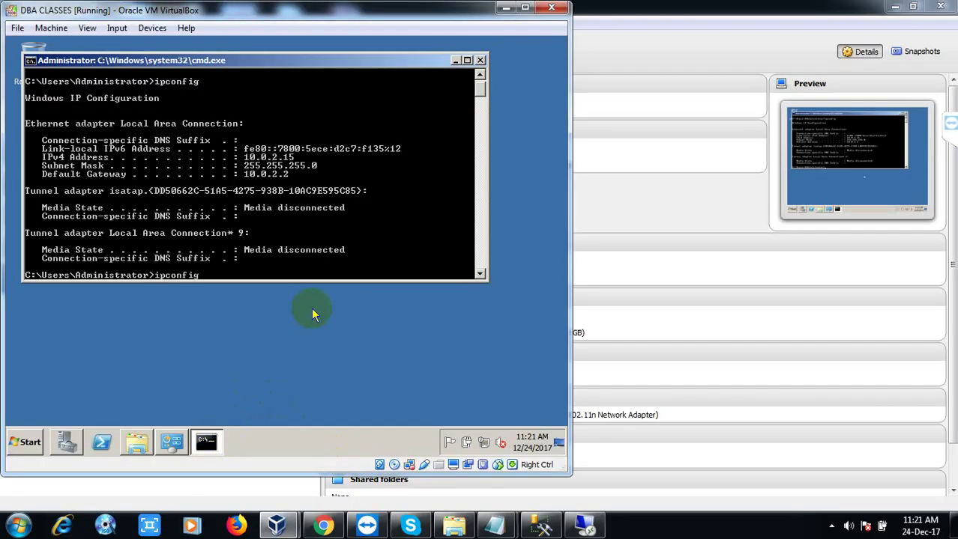
{"action": "key", "text": "Return"}
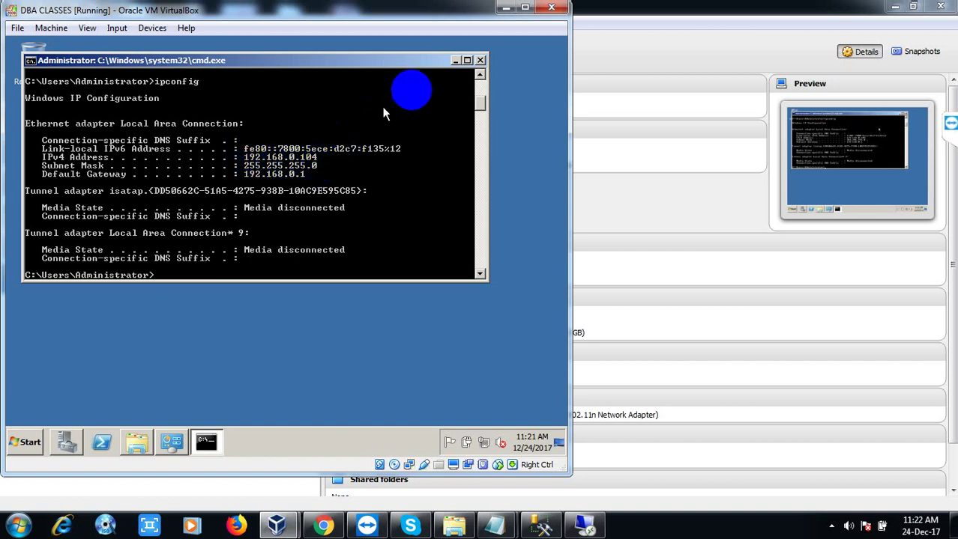
{"action": "left_click", "coordinate": [455, 60]}
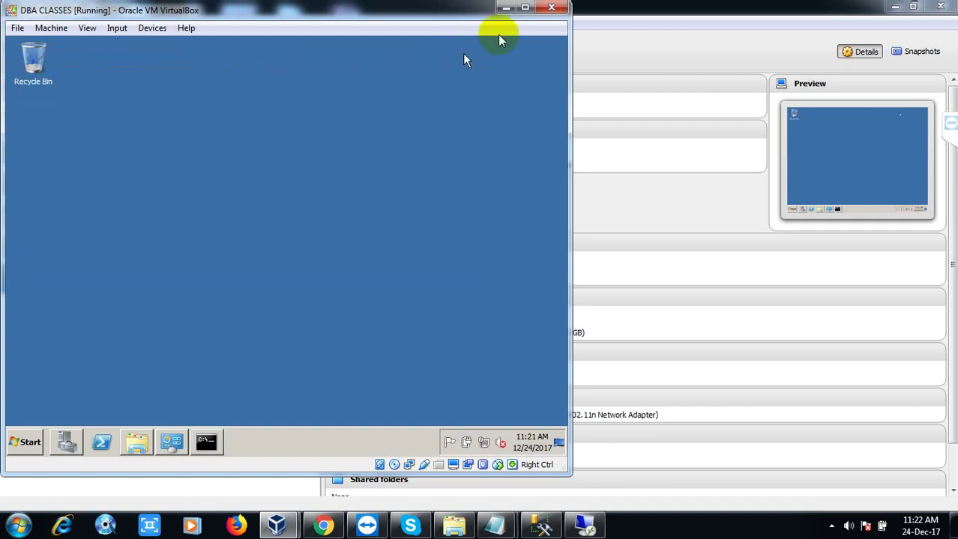
{"action": "left_click", "coordinate": [506, 7]}
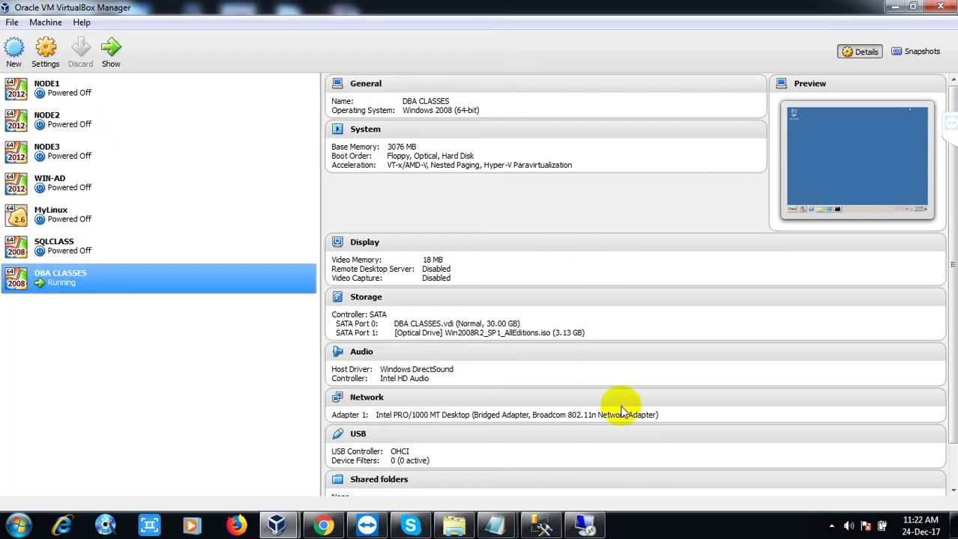
Step: Close the existing Remote Desktop Connection window and start a fresh one with mstsc
{"action": "left_click", "coordinate": [596, 522]}
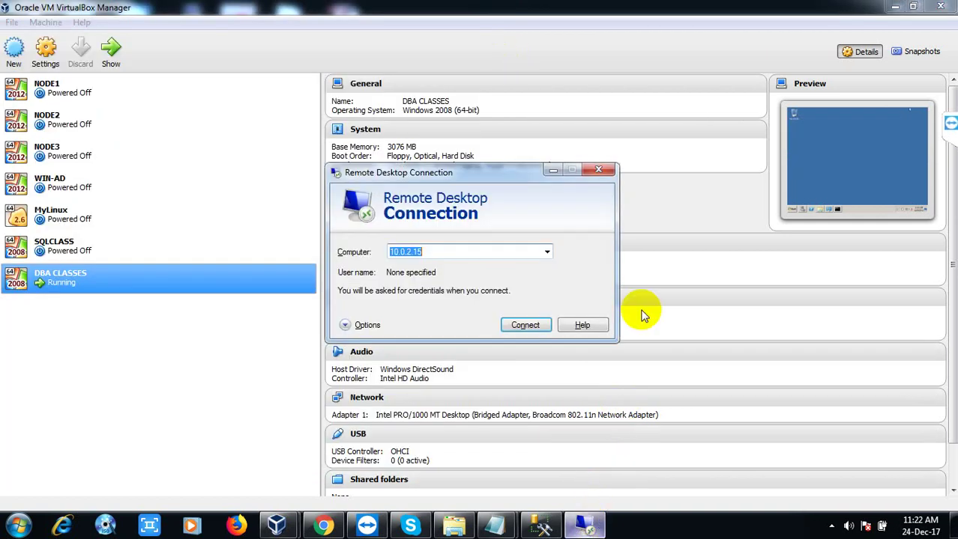
{"action": "left_click", "coordinate": [599, 171]}
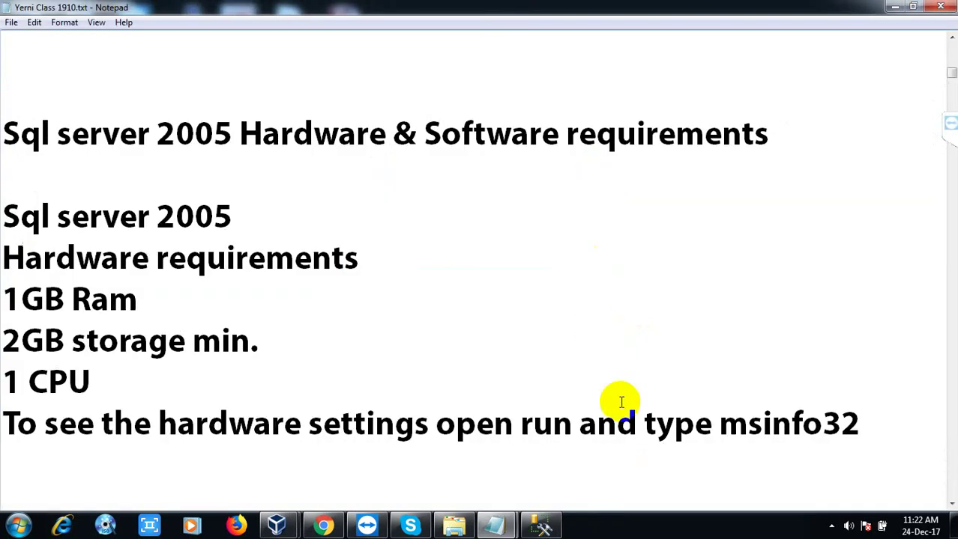
{"action": "key", "text": "super+r"}
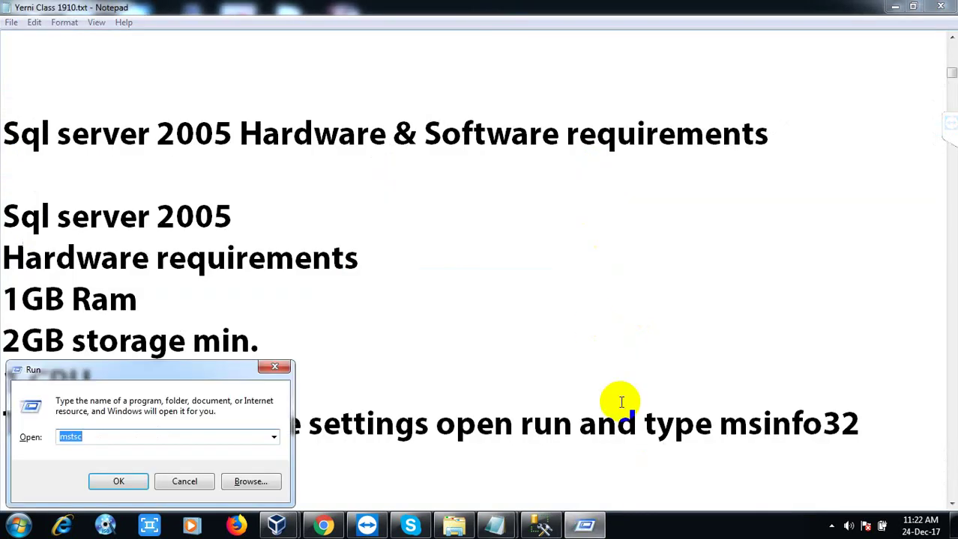
{"action": "key", "text": "Return"}
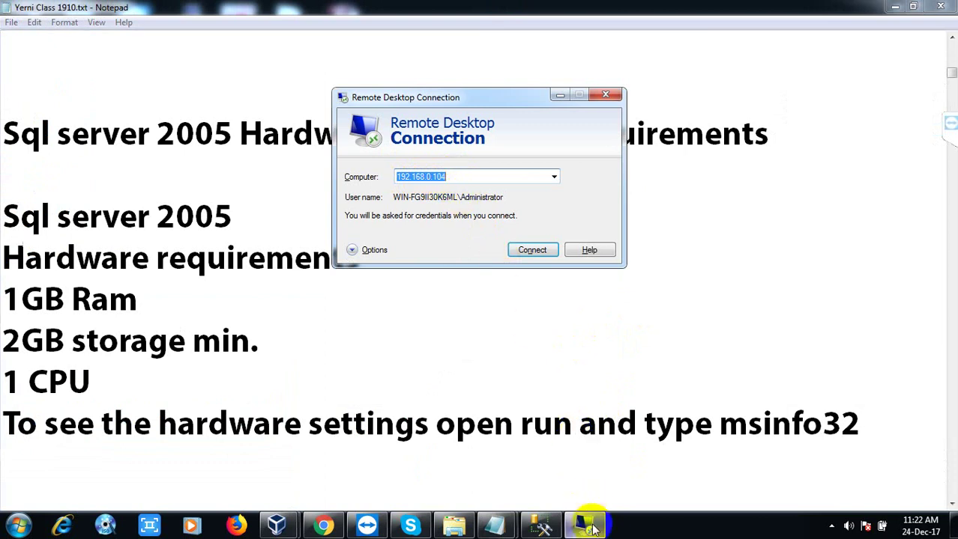
Step: Try to copy the IPv4 address 192.168.0.104 from the virtual machine's ipconfig output and paste it as the Remote Desktop computer name
{"action": "mouse_move", "coordinate": [290, 526]}
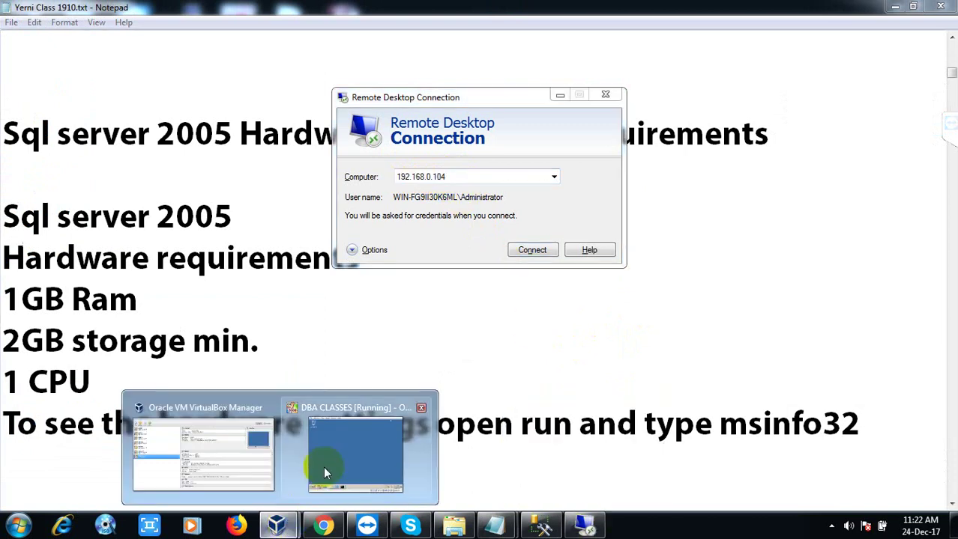
{"action": "left_click", "coordinate": [324, 467]}
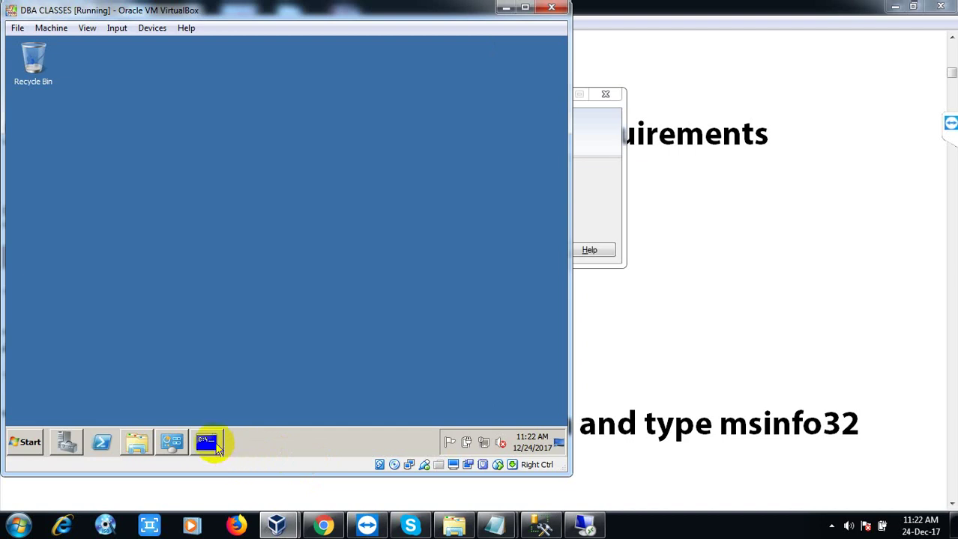
{"action": "left_click", "coordinate": [206, 442]}
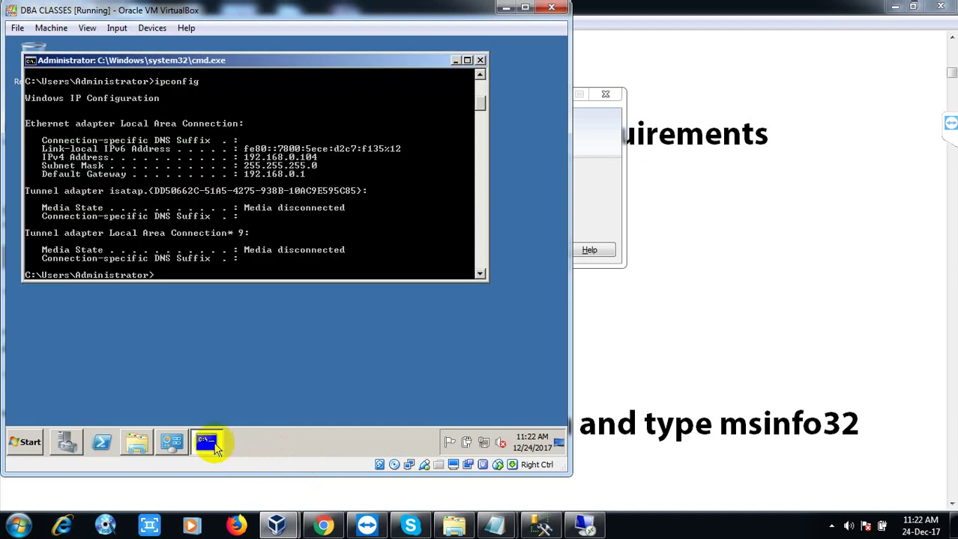
{"action": "right_click", "coordinate": [246, 158]}
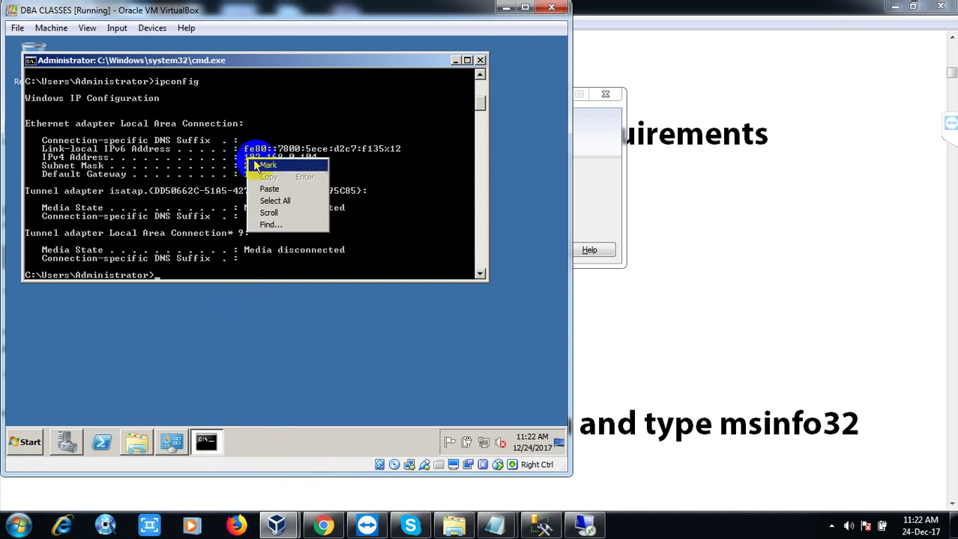
{"action": "left_click", "coordinate": [267, 164]}
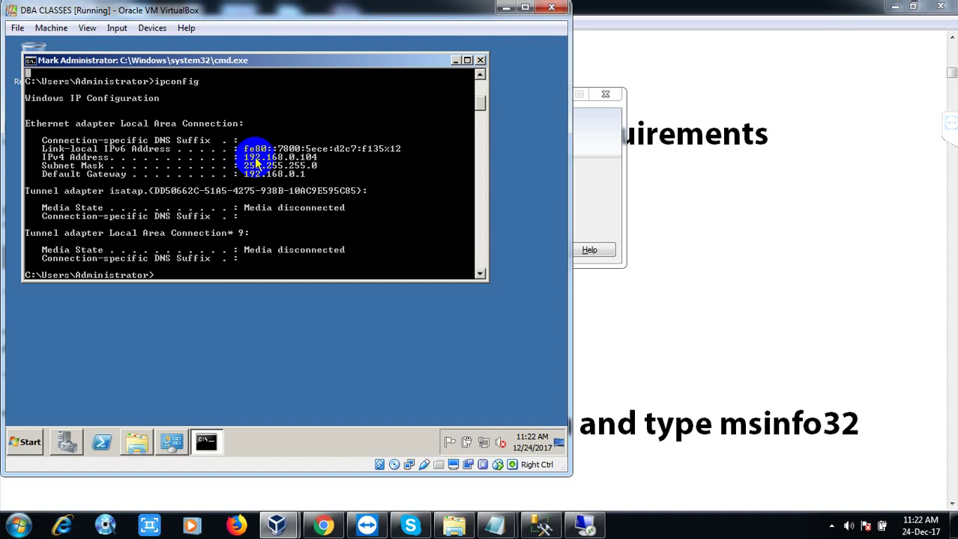
{"action": "right_click", "coordinate": [259, 161]}
{"action": "left_click", "coordinate": [272, 165]}
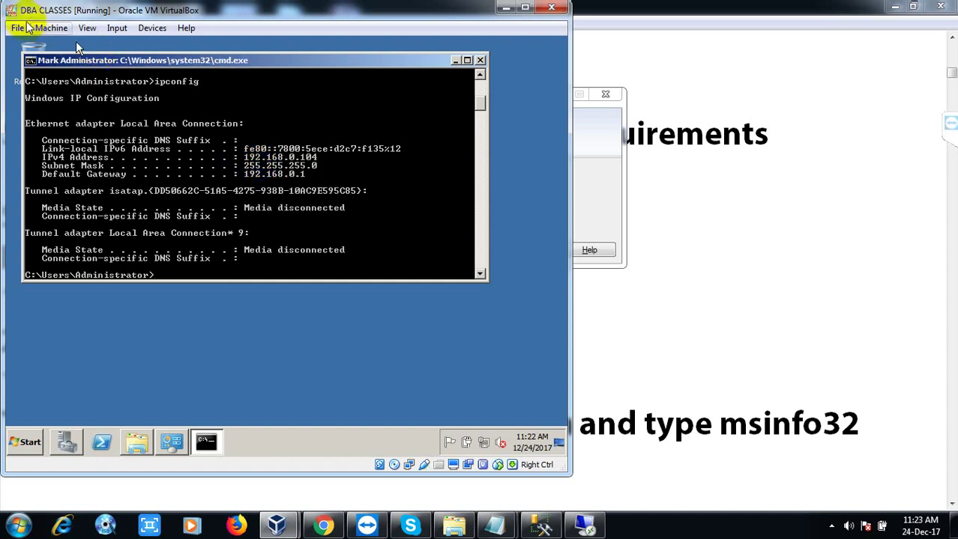
{"action": "left_click", "coordinate": [30, 81]}
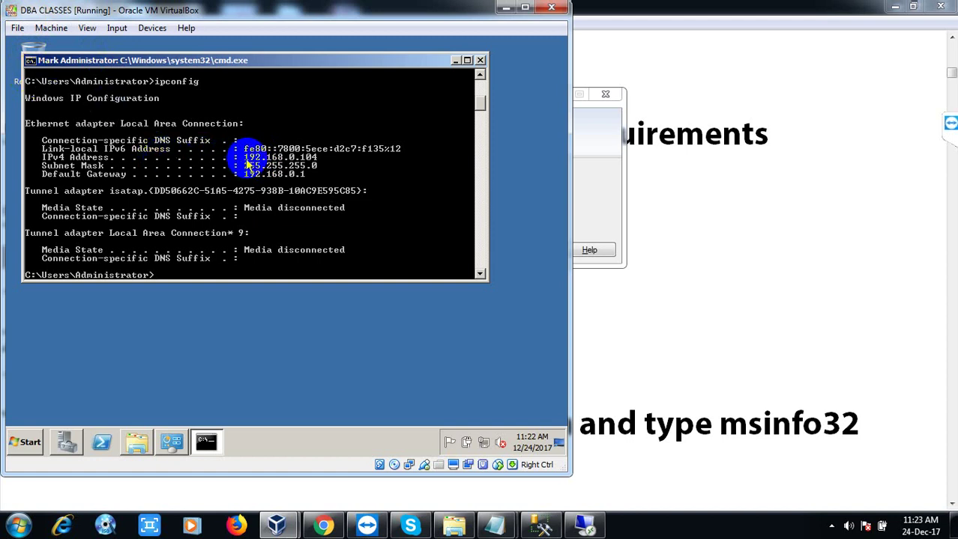
{"action": "left_click_drag", "start_coordinate": [246, 160], "coordinate": [313, 163]}
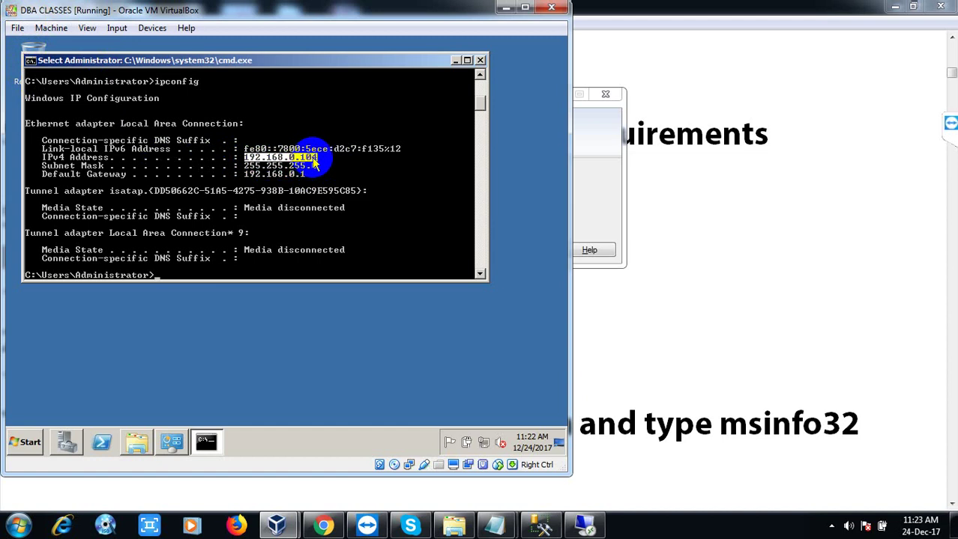
{"action": "right_click", "coordinate": [312, 157]}
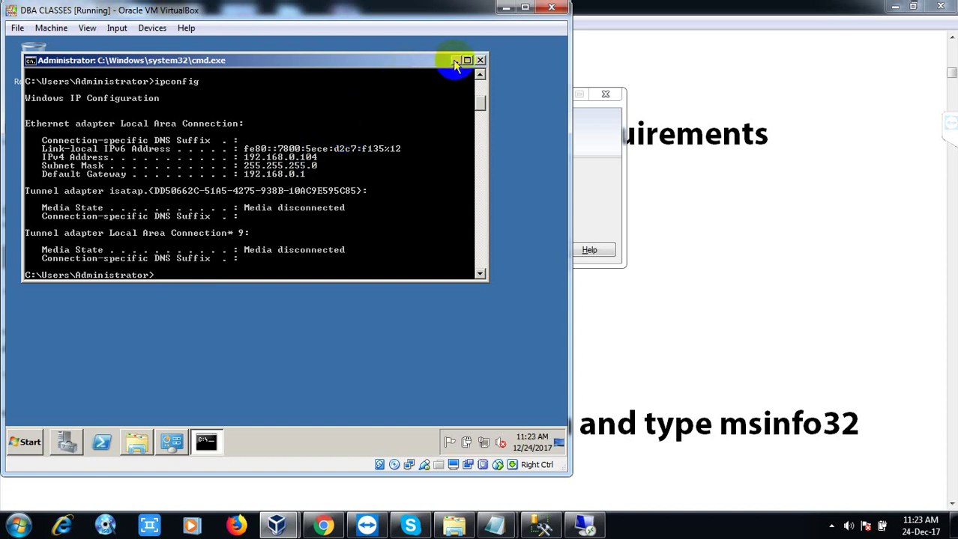
{"action": "left_click", "coordinate": [505, 9]}
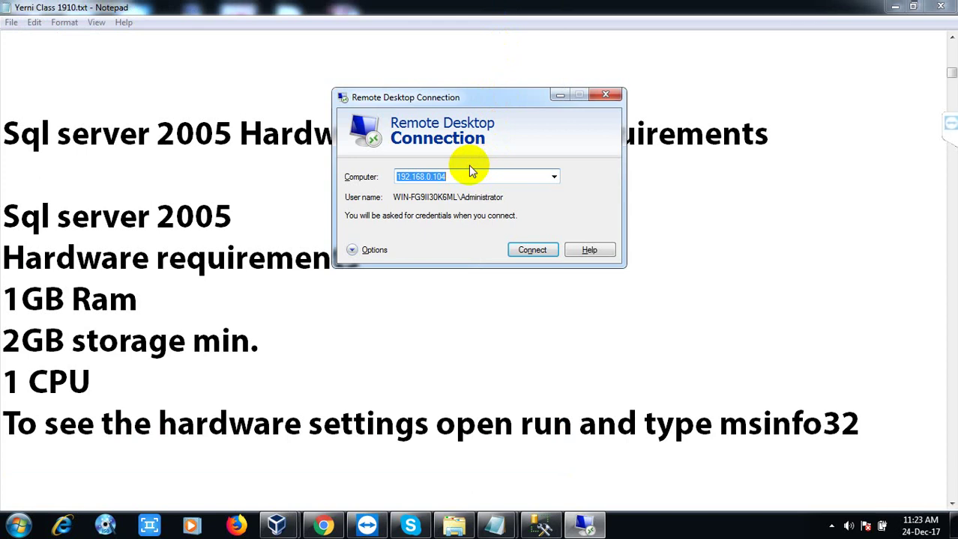
{"action": "key", "text": "ctrl+v"}
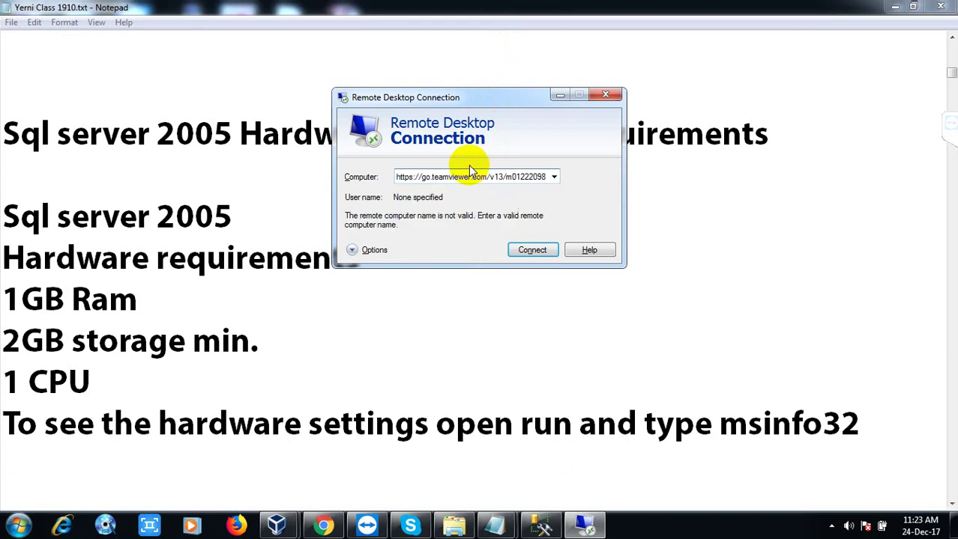
Step: Try again to copy the IPv4 address 192.168.0.104 from the virtual machine's Command Prompt and paste it over the Remote Desktop computer name
{"action": "key", "text": "ctrl+a"}
{"action": "key", "text": "End"}
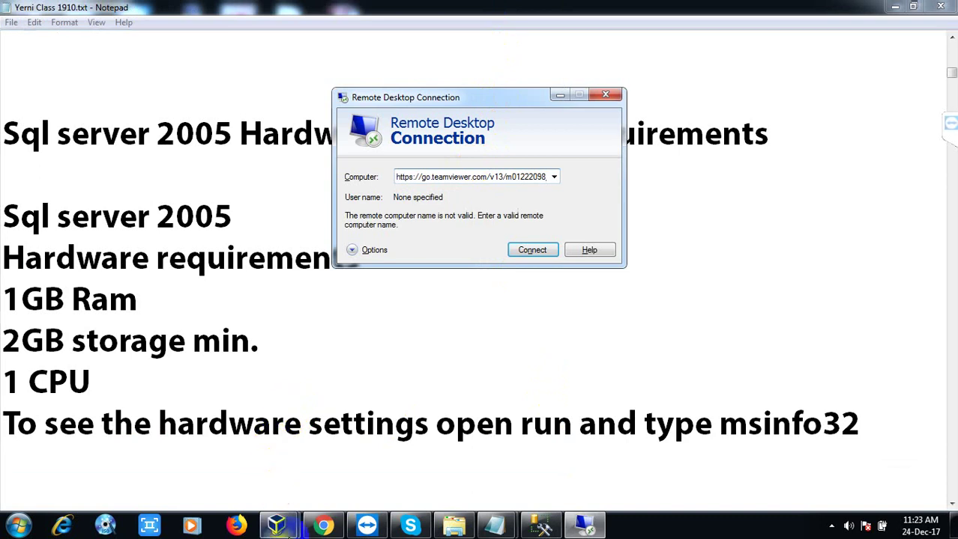
{"action": "mouse_move", "coordinate": [277, 525]}
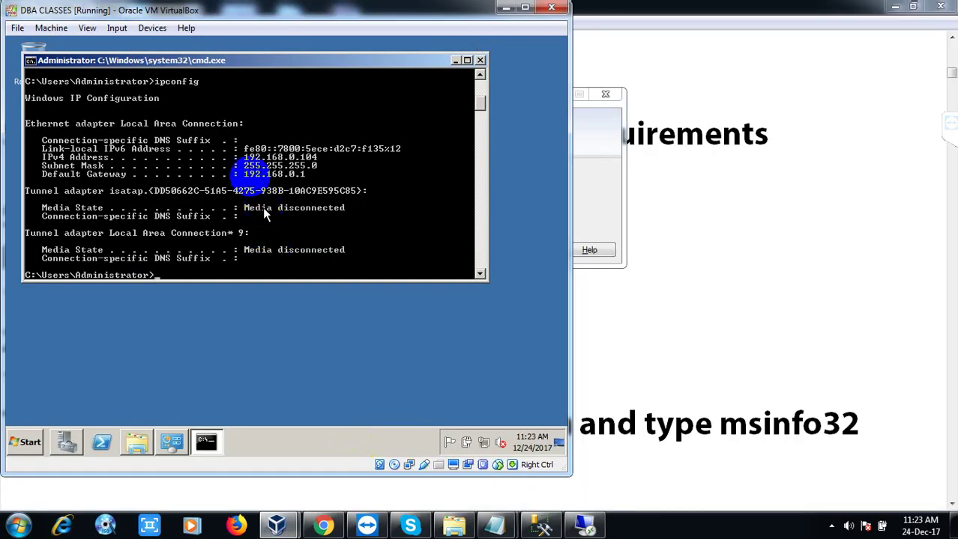
{"action": "right_click", "coordinate": [244, 155]}
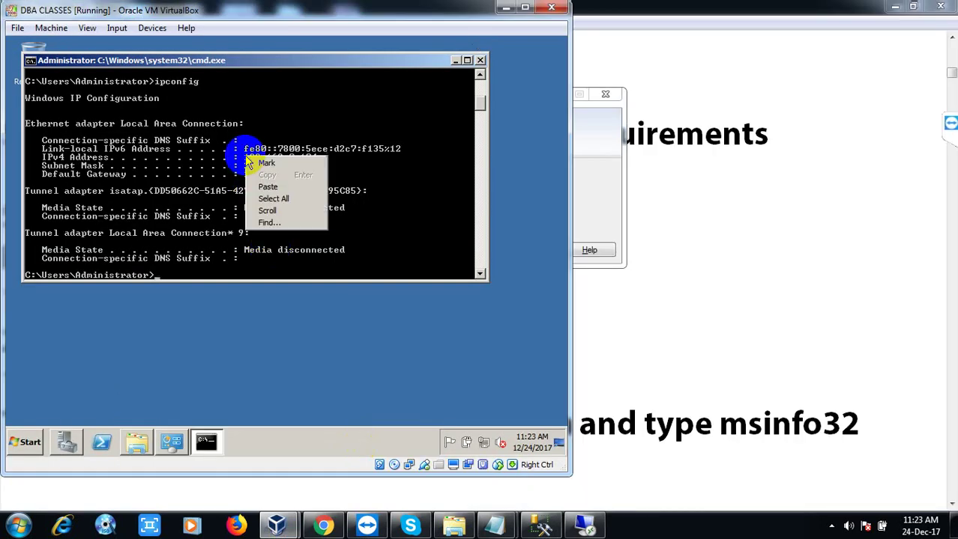
{"action": "left_click", "coordinate": [253, 161]}
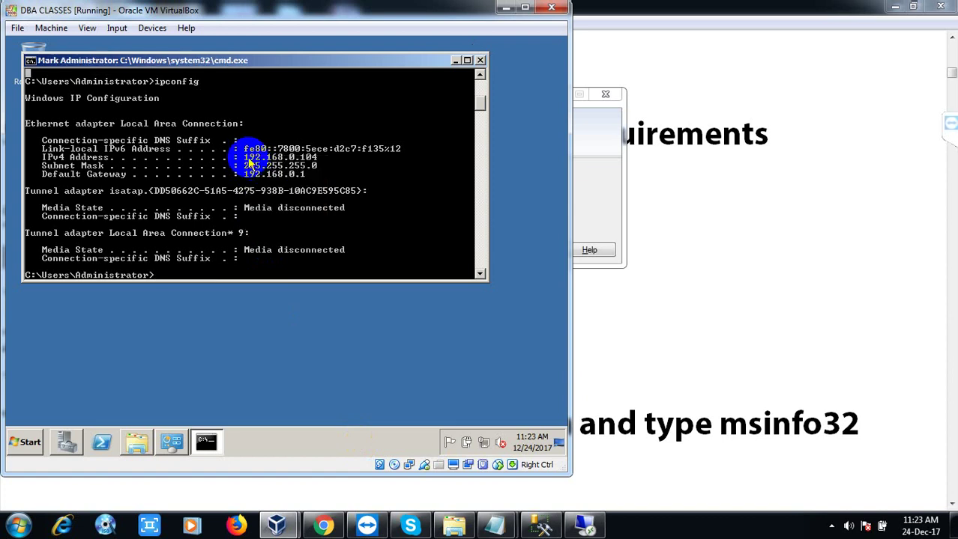
{"action": "left_click_drag", "start_coordinate": [245, 157], "coordinate": [311, 160]}
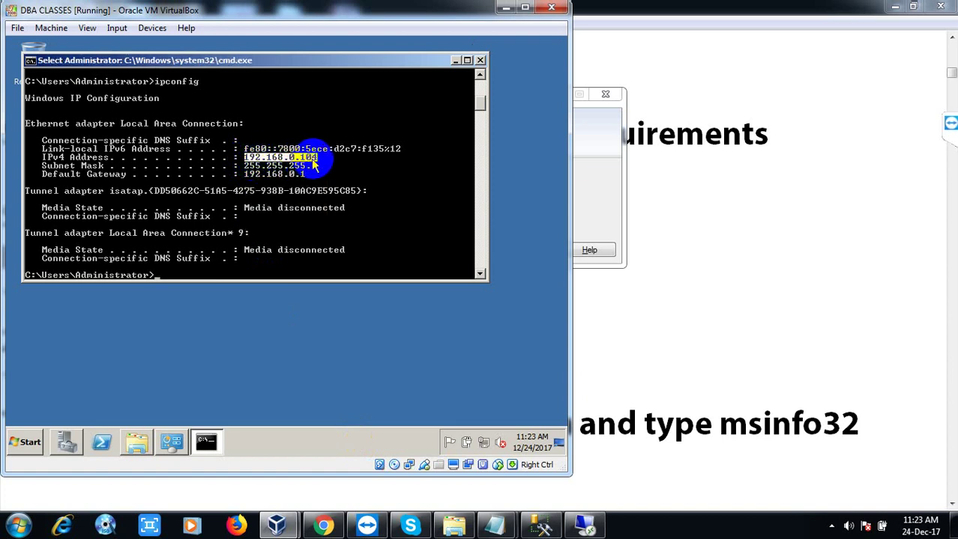
{"action": "key", "text": "Return"}
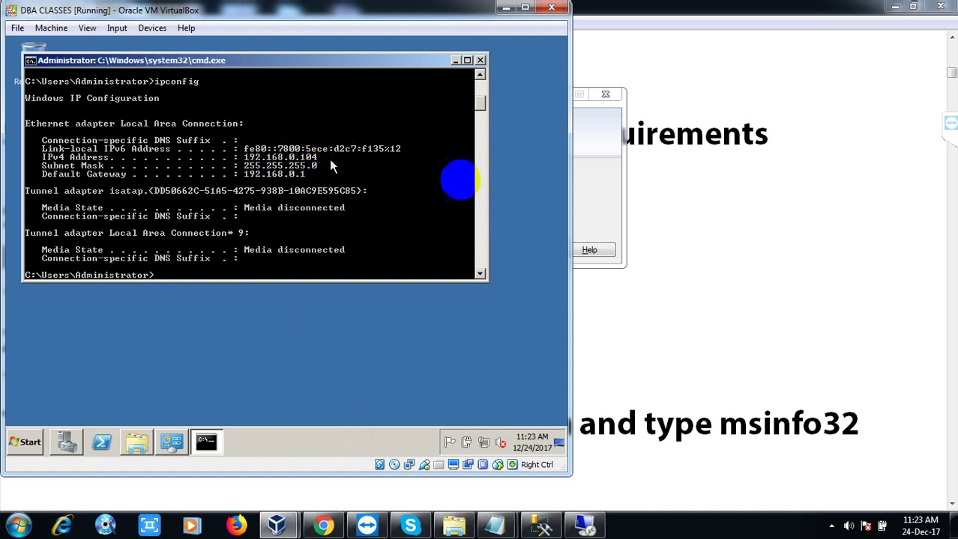
{"action": "left_click", "coordinate": [591, 185]}
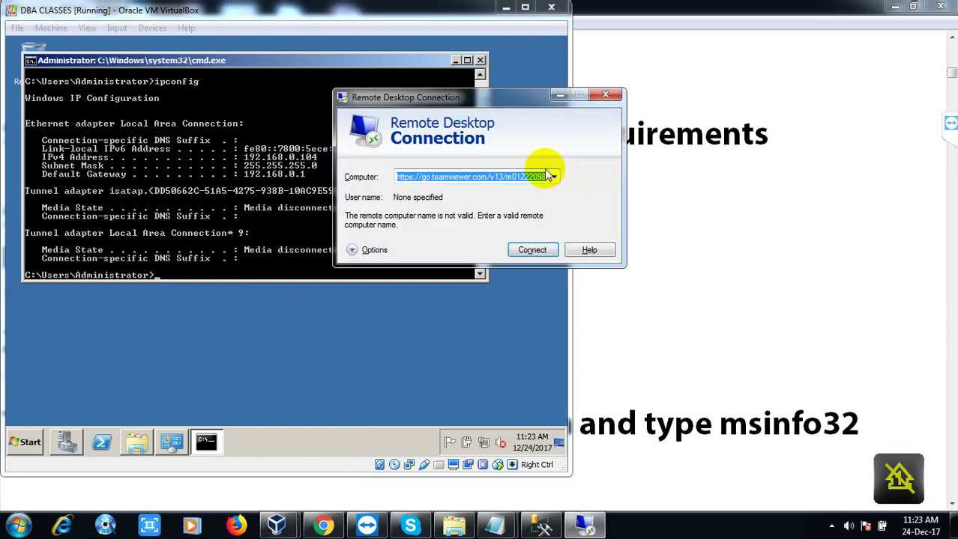
{"action": "right_click", "coordinate": [502, 175]}
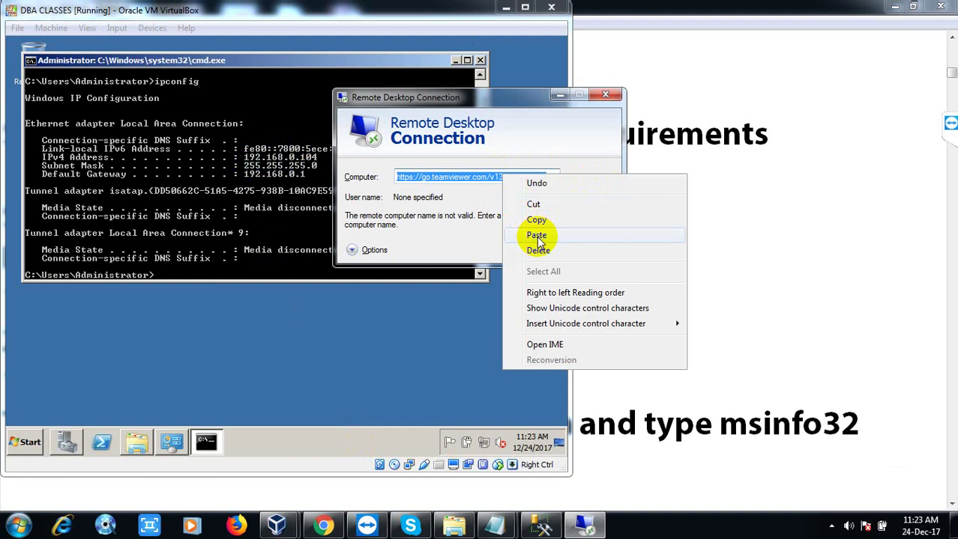
{"action": "left_click", "coordinate": [537, 235]}
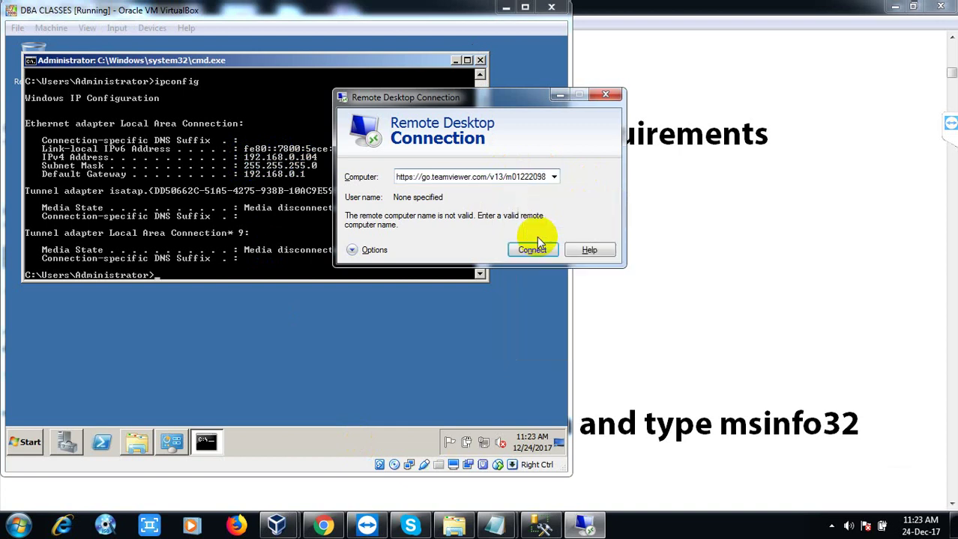
Step: Replace the Remote Desktop computer name with 192.168.0.104 and start the connection
{"action": "double_click", "coordinate": [498, 176]}
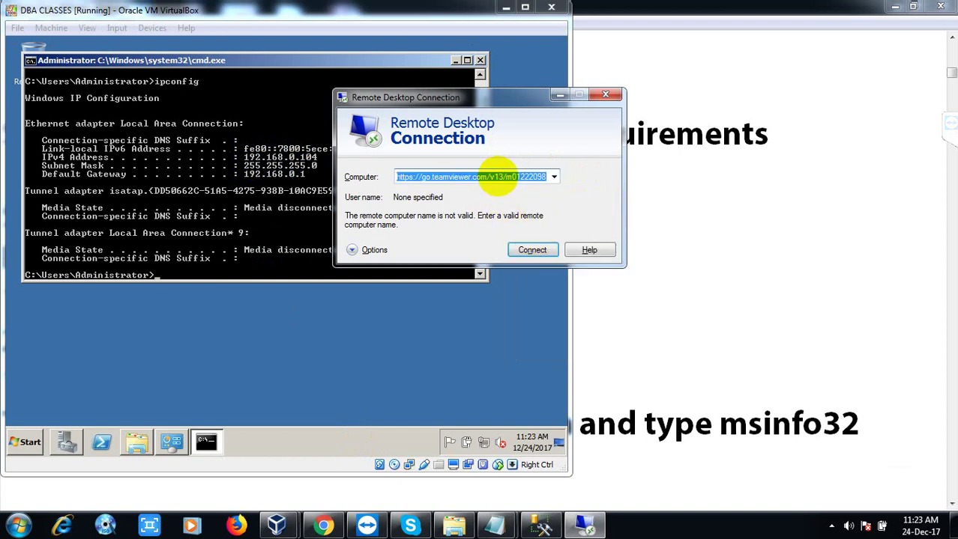
{"action": "type", "text": "19"}
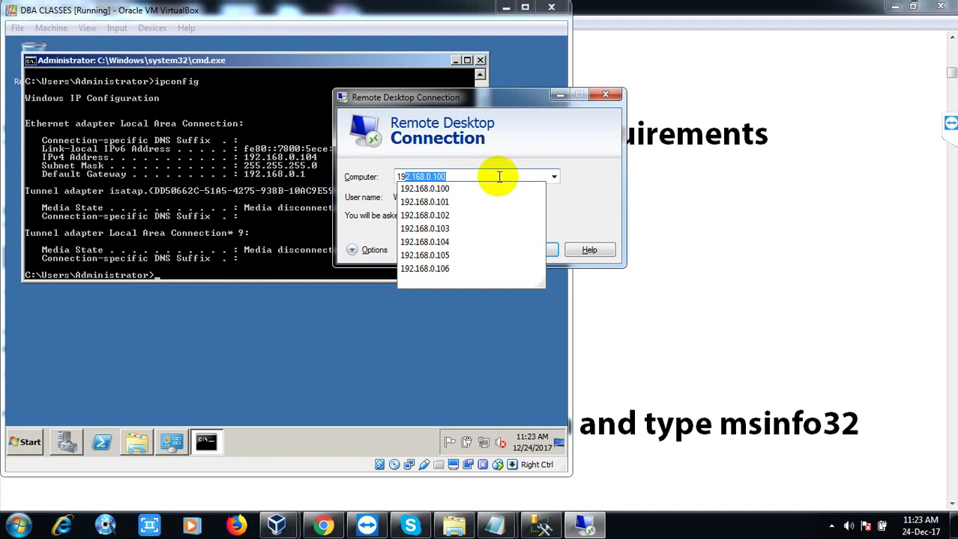
{"action": "type", "text": "2.16"}
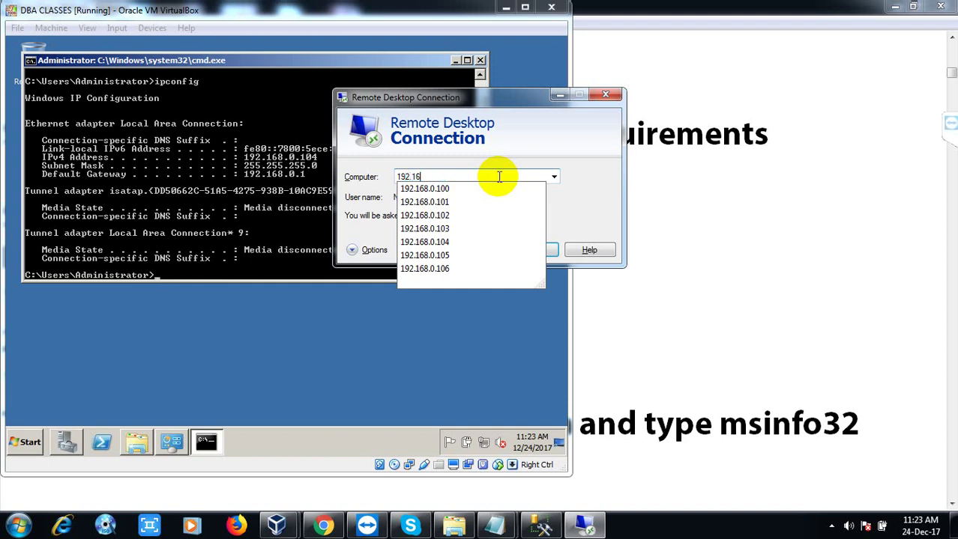
{"action": "type", "text": "8.0.104"}
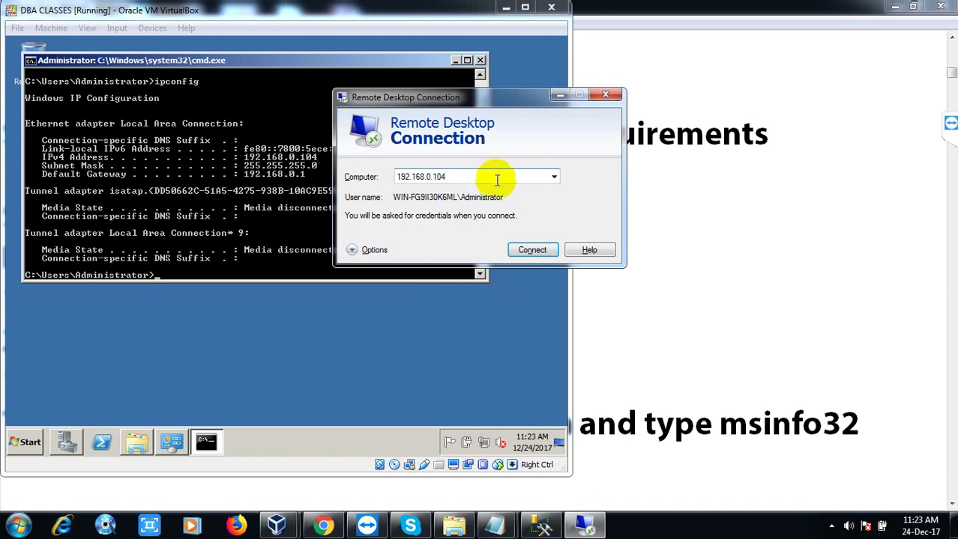
{"action": "left_click", "coordinate": [516, 244]}
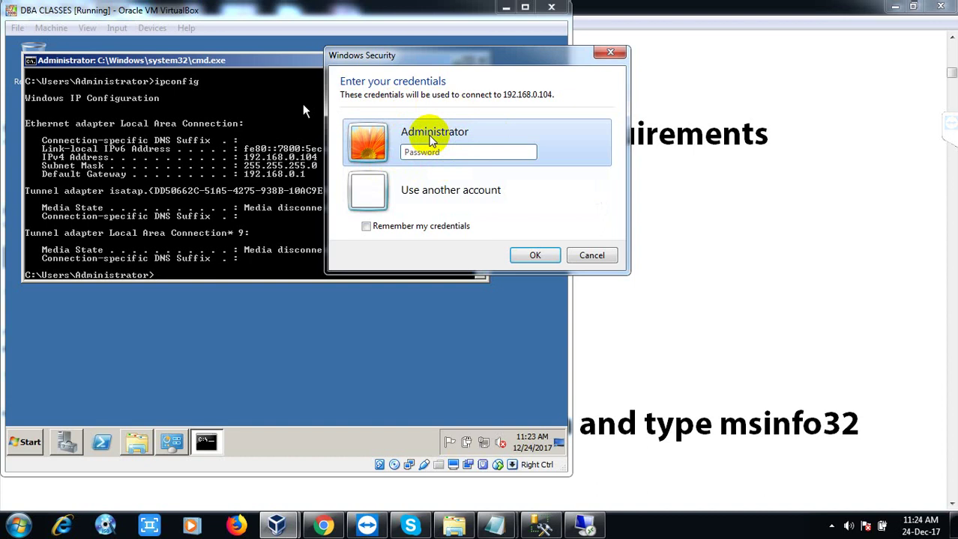
Step: Enter the Administrator account password for the remote computer and accept connecting despite the certificate errors
{"action": "left_click", "coordinate": [285, 152]}
{"action": "mouse_move", "coordinate": [285, 152]}
{"action": "left_mouse_down"}
{"action": "mouse_move", "coordinate": [228, 230]}
{"action": "mouse_move", "coordinate": [228, 267]}
{"action": "mouse_move", "coordinate": [210, 292]}
{"action": "left_mouse_up"}
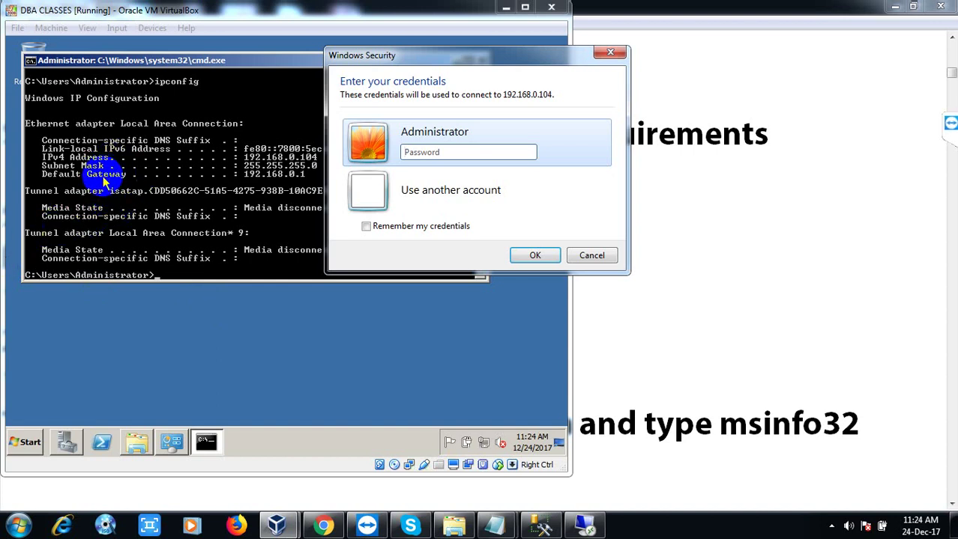
{"action": "left_click", "coordinate": [405, 152]}
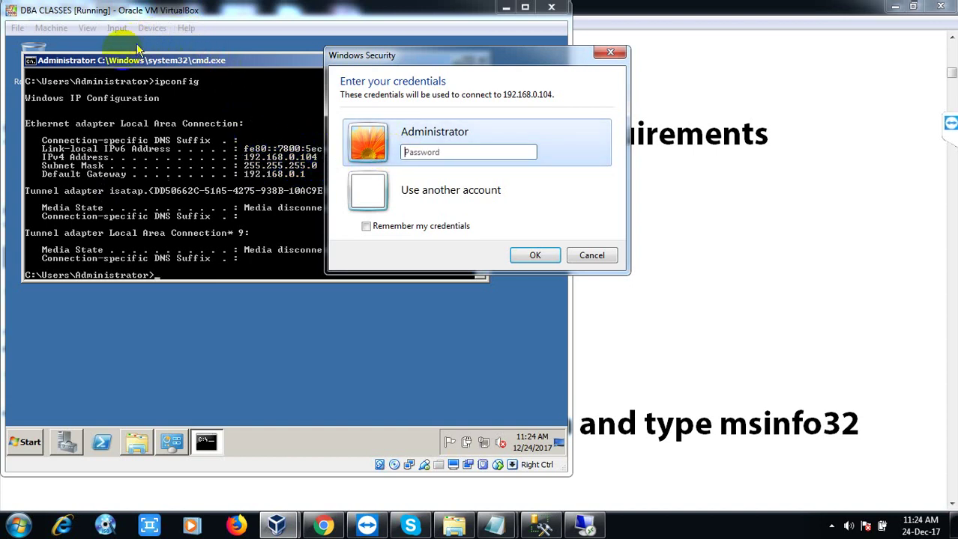
{"action": "left_click", "coordinate": [433, 152]}
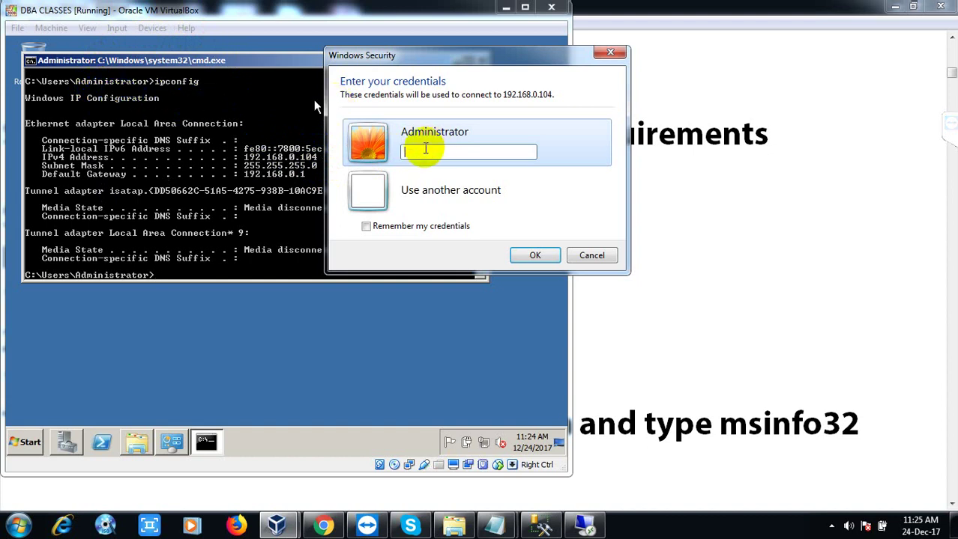
{"action": "type", "text": "*******"}
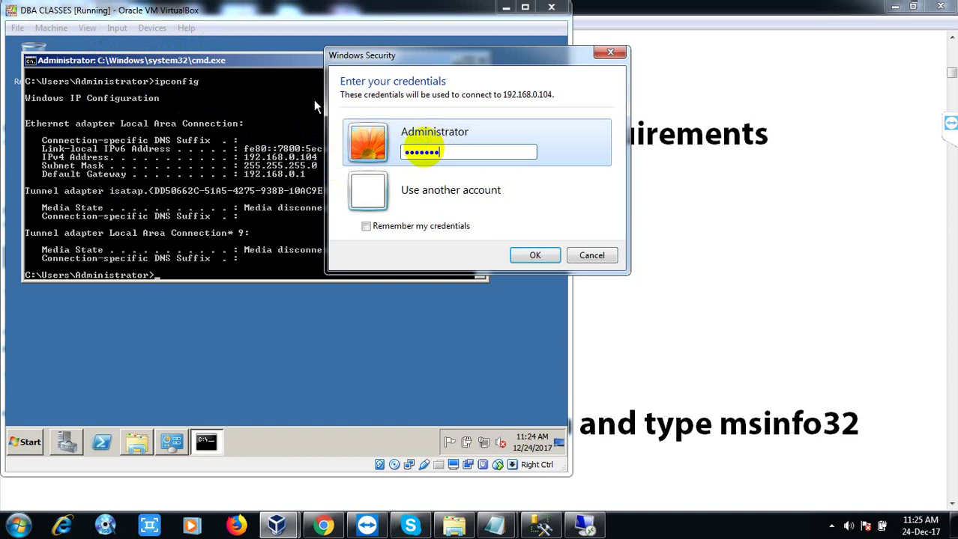
{"action": "left_click", "coordinate": [533, 258]}
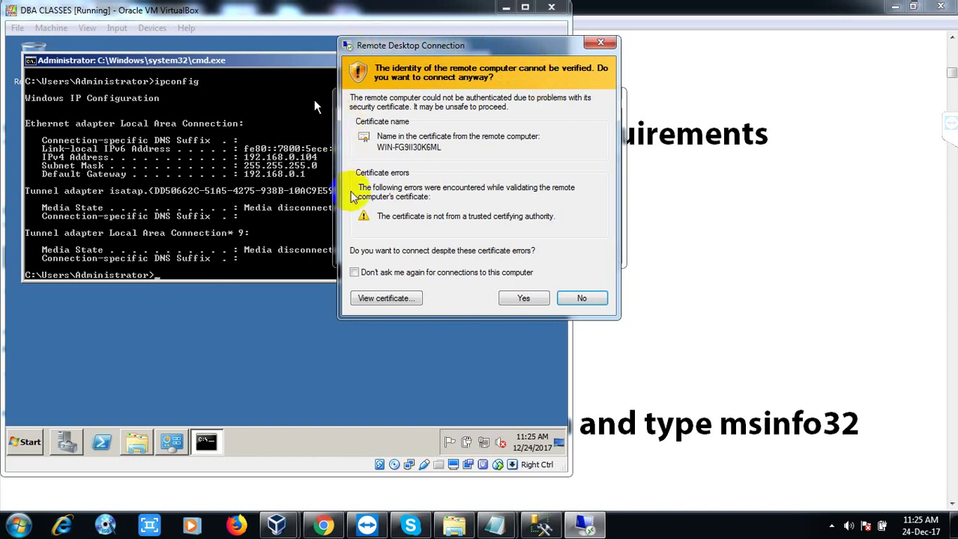
{"action": "left_click", "coordinate": [517, 297]}
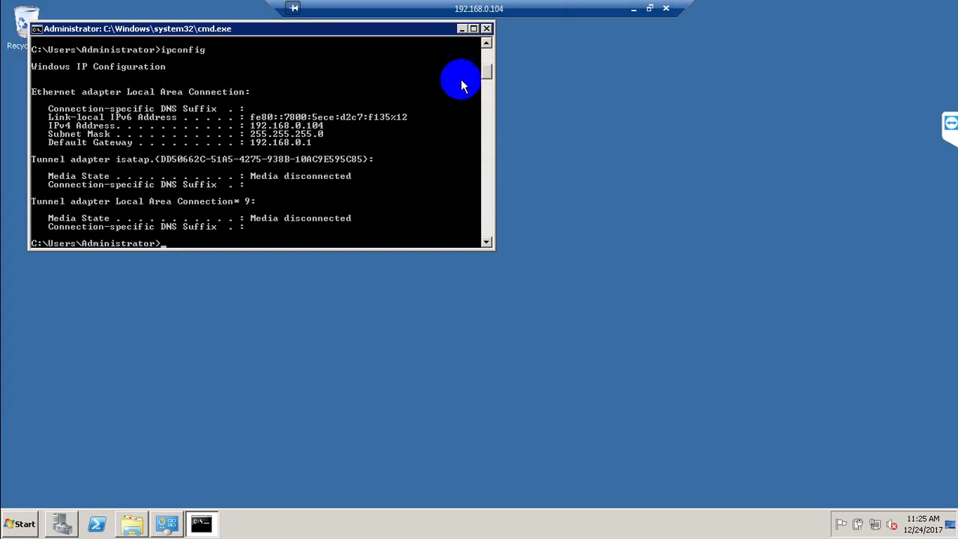
Step: Minimise the remote Command Prompt, and leave the session briefly to check and minimise the DBA CLASSES virtual machine window
{"action": "left_click", "coordinate": [461, 29]}
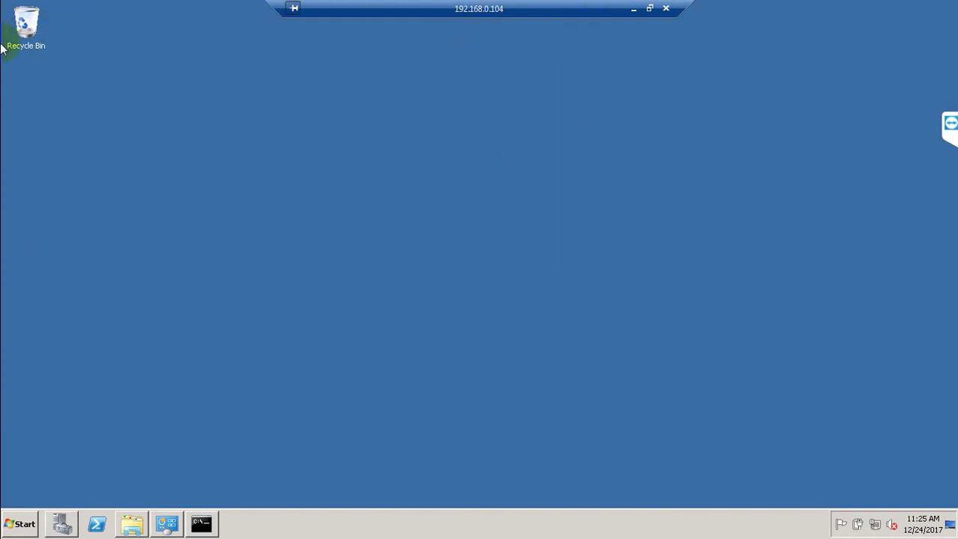
{"action": "left_click", "coordinate": [65, 341]}
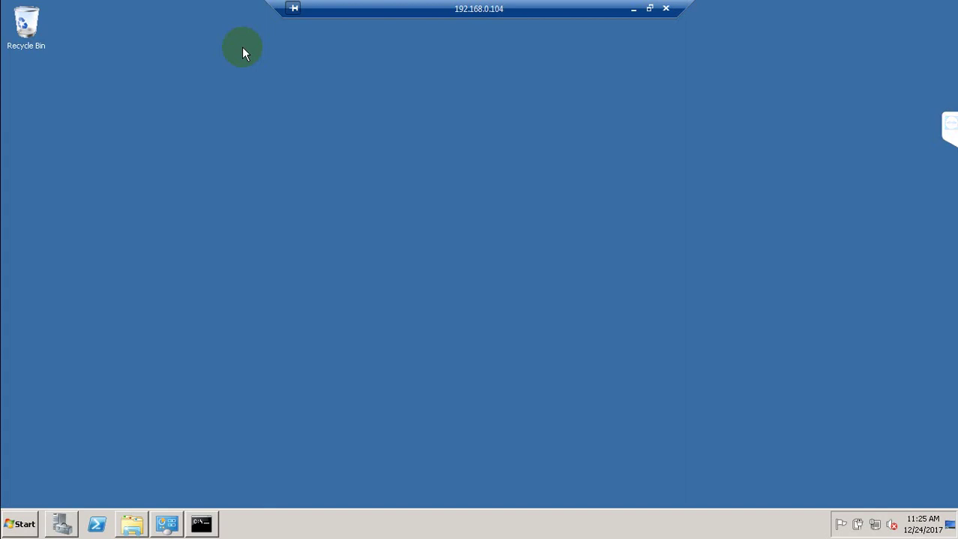
{"action": "left_click", "coordinate": [632, 9]}
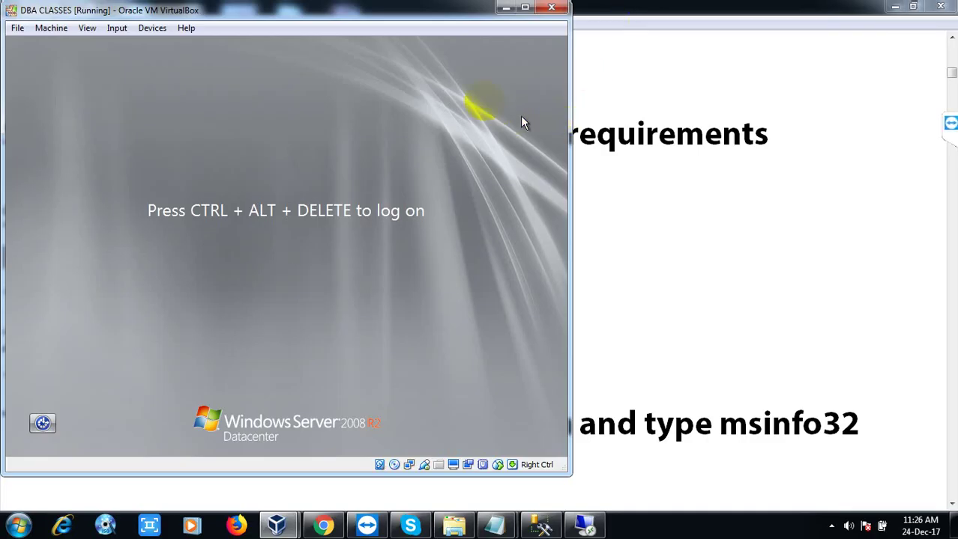
{"action": "left_click", "coordinate": [506, 6]}
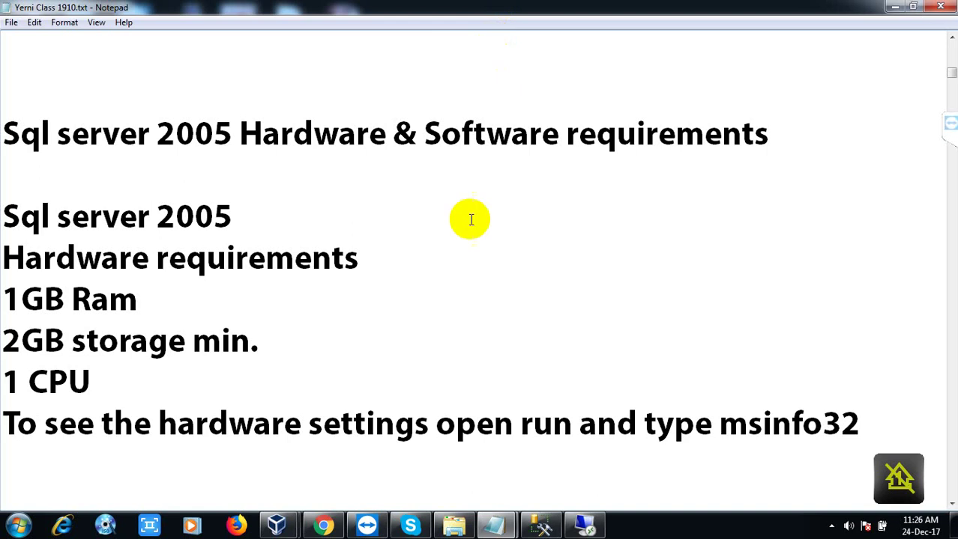
{"action": "left_click", "coordinate": [574, 526]}
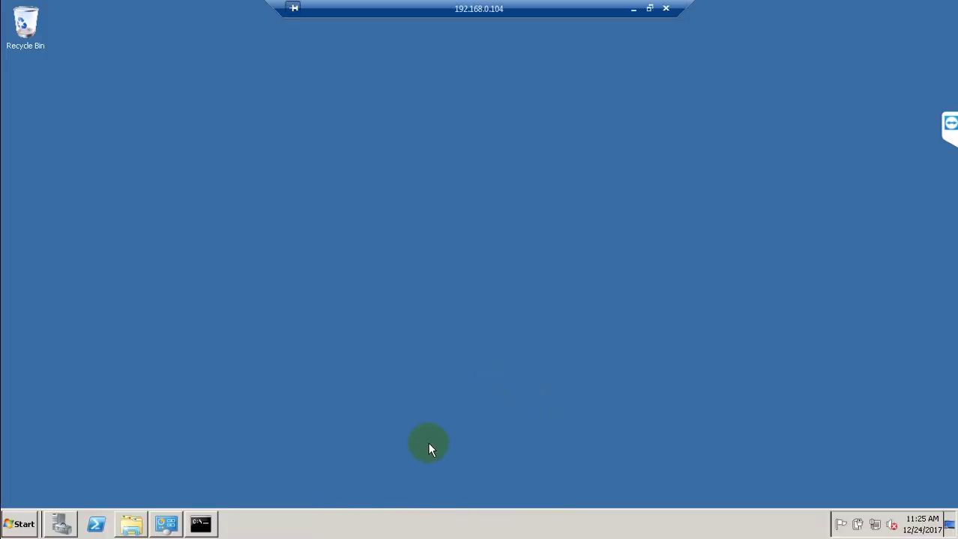
Step: Check the logged-on users and their sessions in the remote server's Task Manager, and close it
{"action": "right_click", "coordinate": [294, 526]}
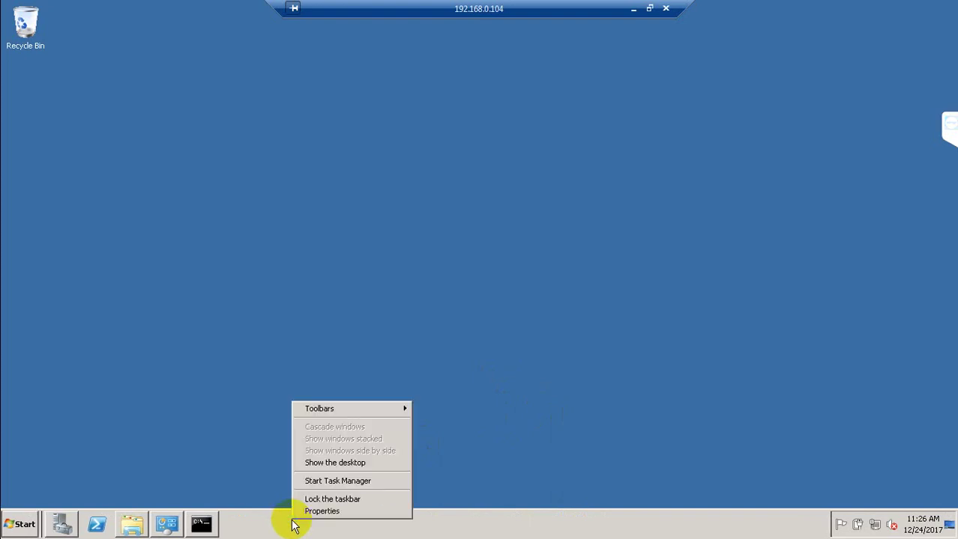
{"action": "left_click", "coordinate": [307, 484]}
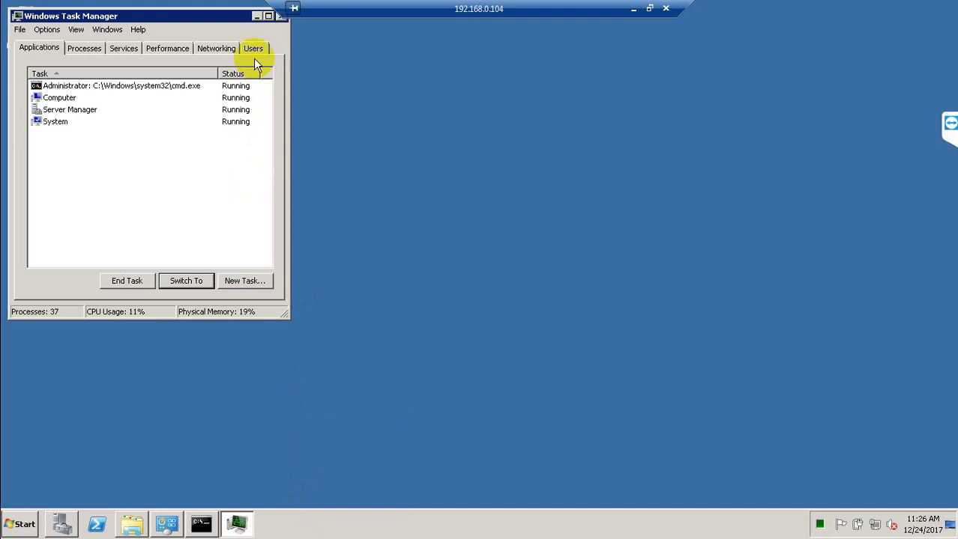
{"action": "left_click", "coordinate": [253, 49]}
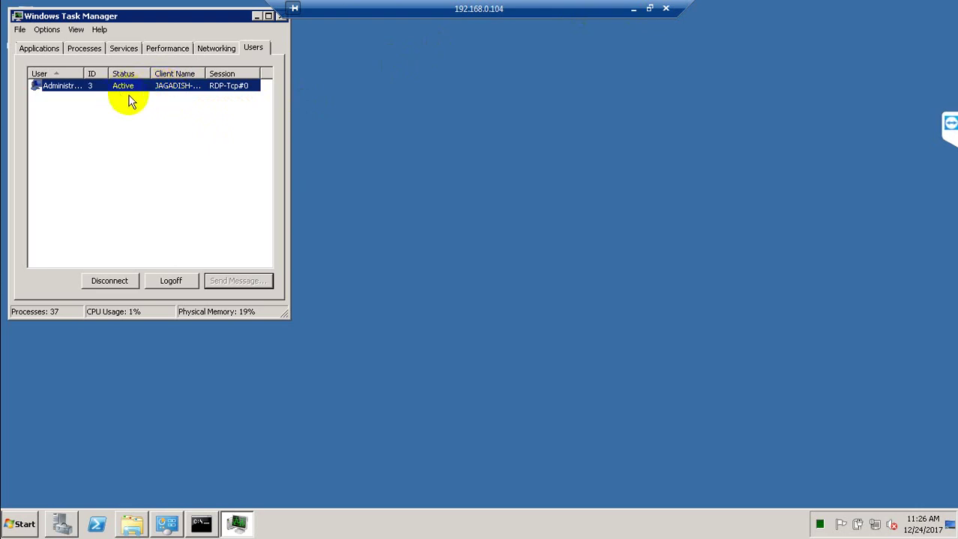
{"action": "left_click_drag", "start_coordinate": [213, 19], "coordinate": [280, 92]}
{"action": "left_click", "coordinate": [346, 90]}
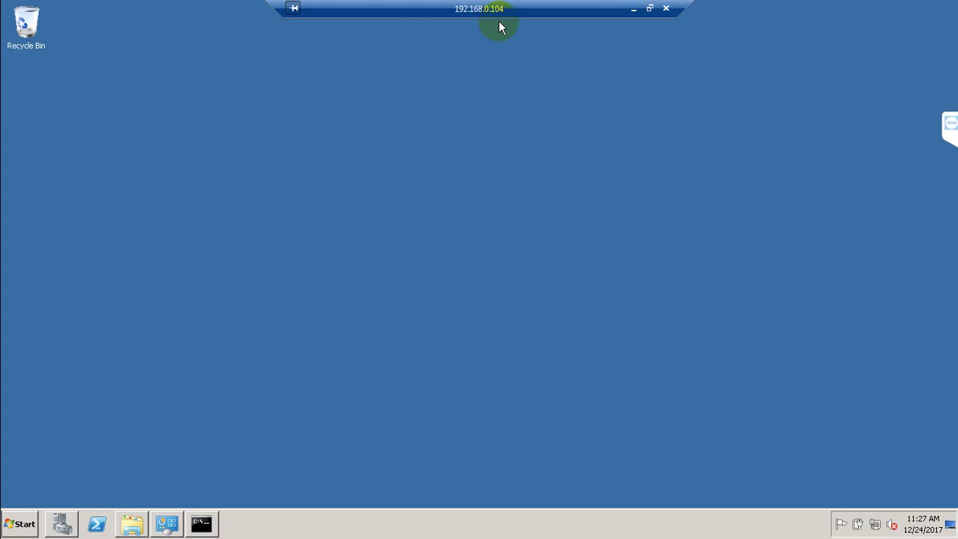
Step: Minimise the Remote Desktop session and show the host's hidden notification area icons
{"action": "left_click", "coordinate": [633, 9]}
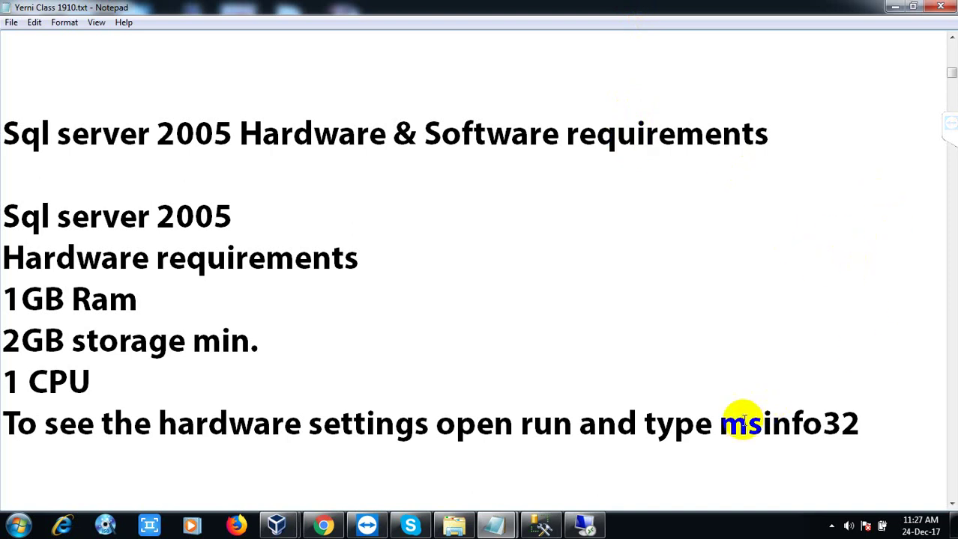
{"action": "left_click", "coordinate": [829, 526]}
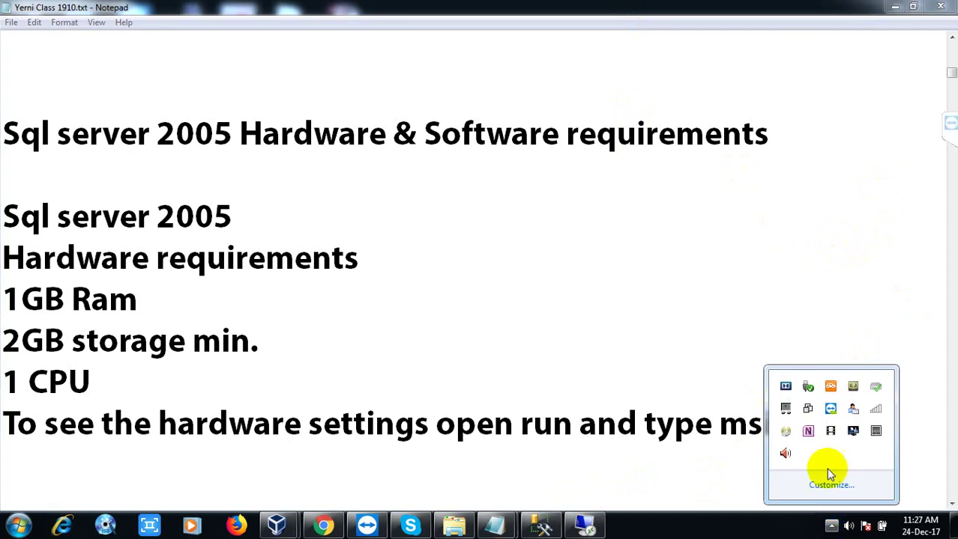